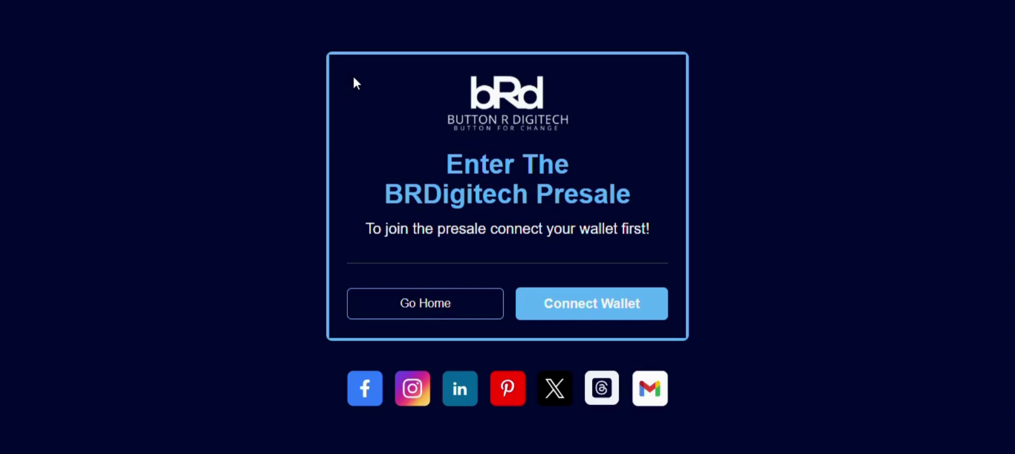
- Connect the installed MetaMask wallet to the presale site, entering the wallet password to unlock it and approving the connection
left_click(584, 301)
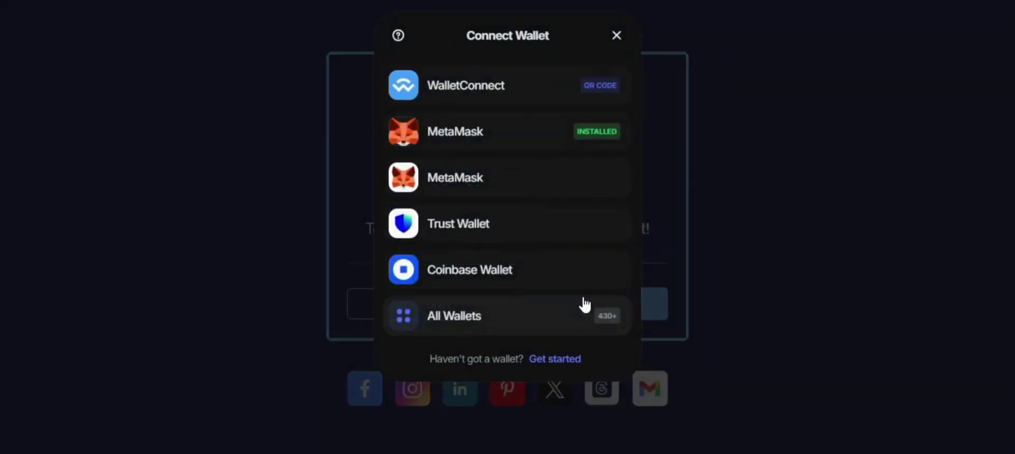
left_click(564, 142)
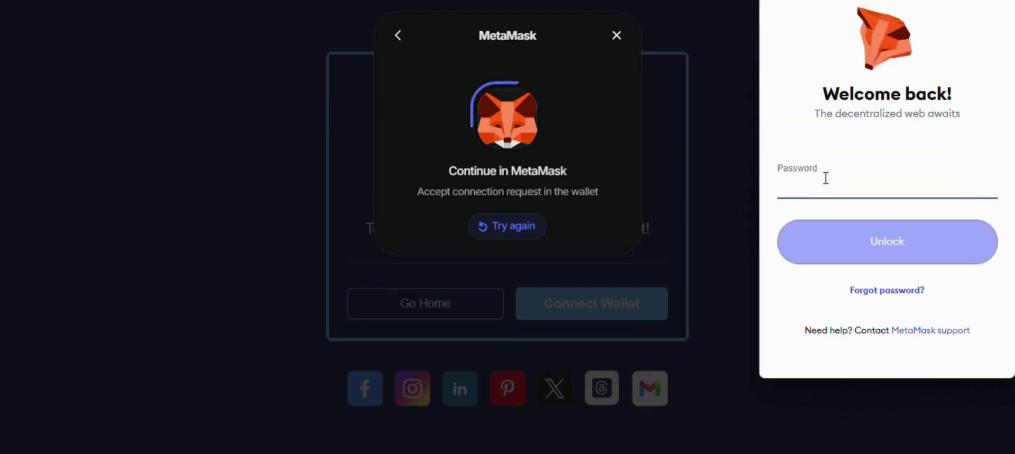
left_click(826, 177)
type("••••••••")
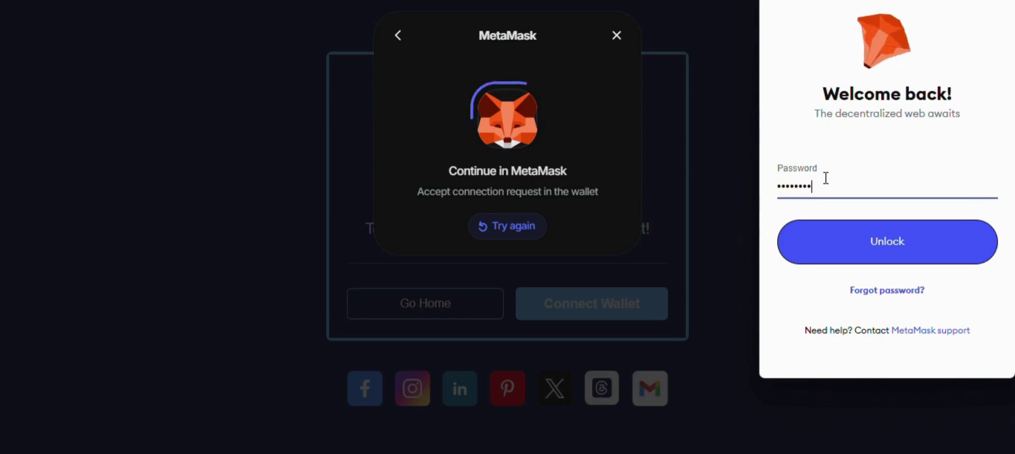
type("••")
key("Return")
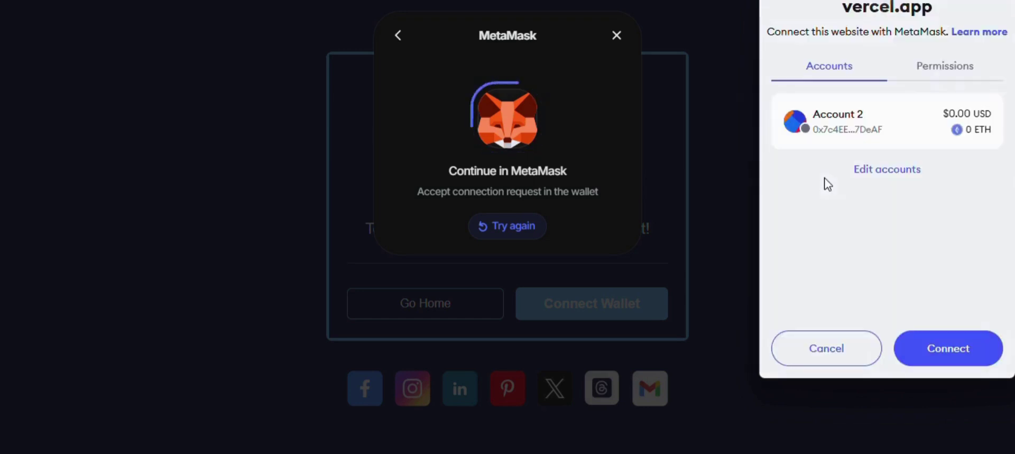
left_click(946, 347)
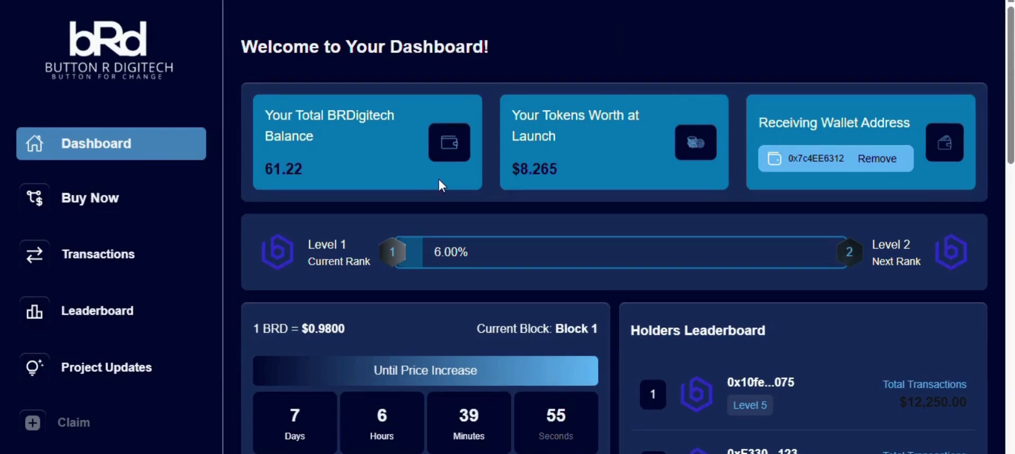
- Look through the dashboard's price countdown, purchase form, last transactions and referrals sections
scroll(439, 182, "down", 5)
scroll(438, 176, "down", 10)
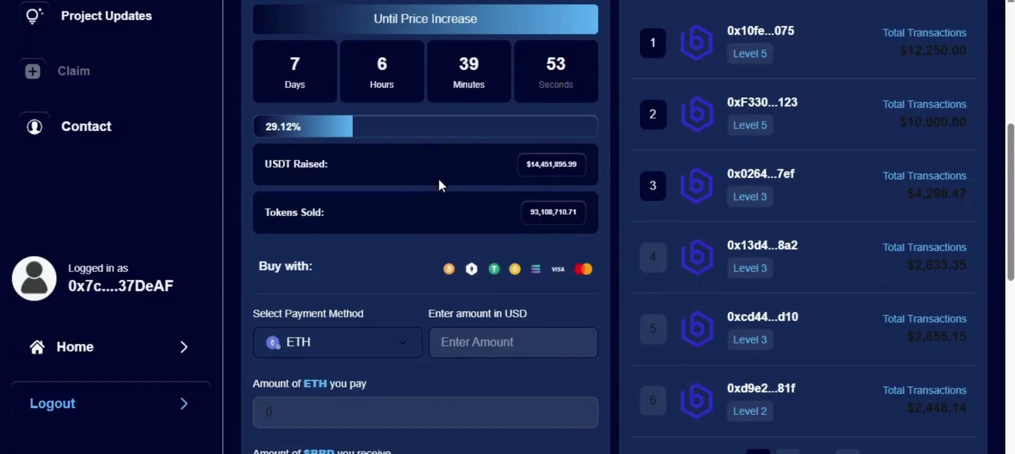
scroll(442, 185, "down", 3)
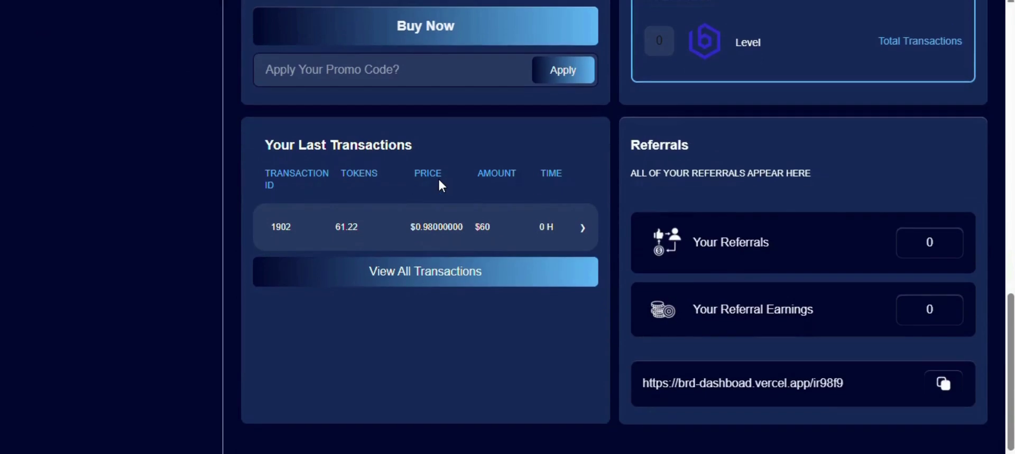
scroll(439, 180, "up", 6)
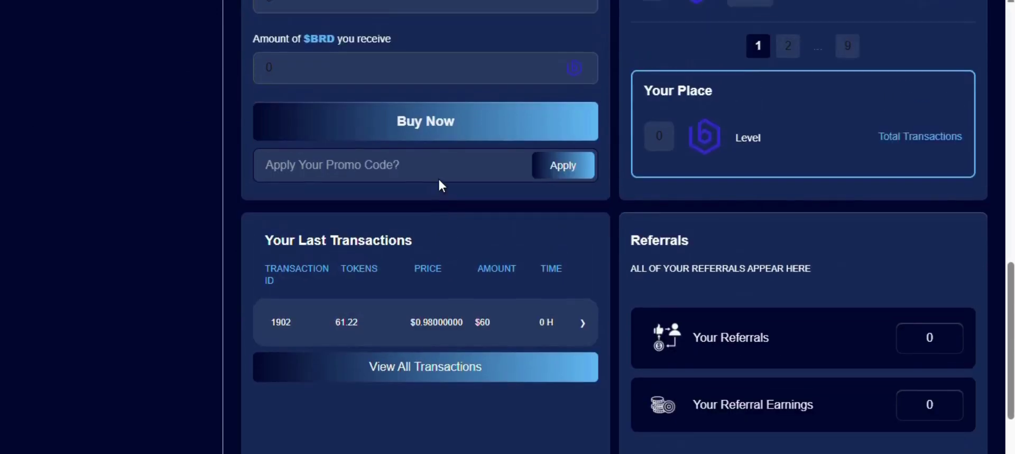
scroll(438, 179, "up", 12)
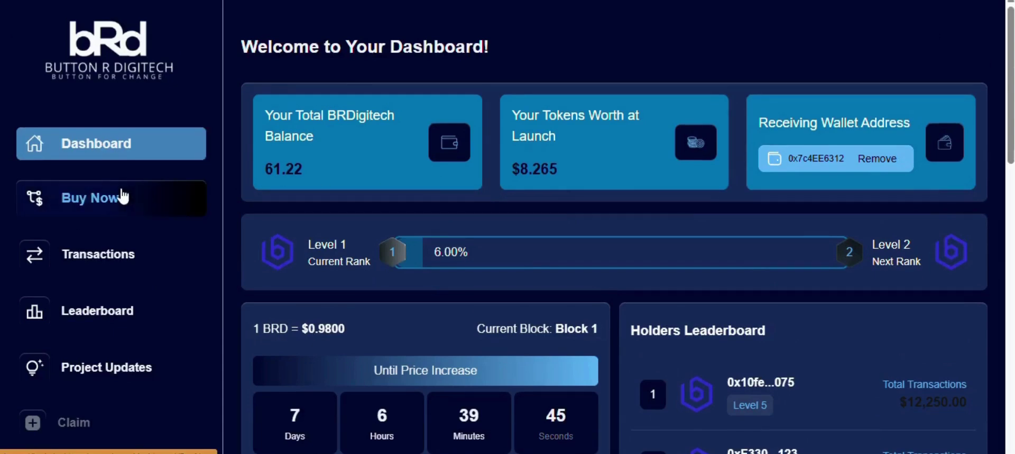
- Review the latest promotions, live orders and purchase form on the Buy Now page
left_click(123, 195)
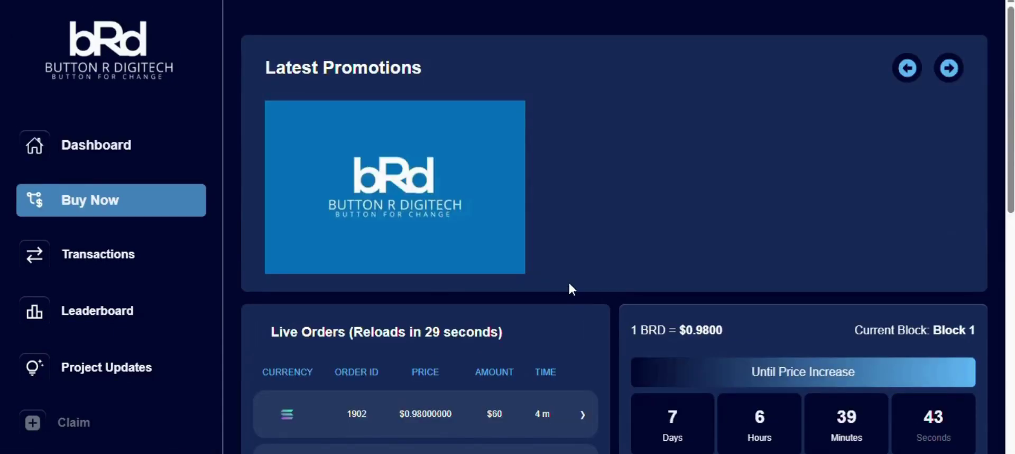
scroll(569, 284, "down", 4)
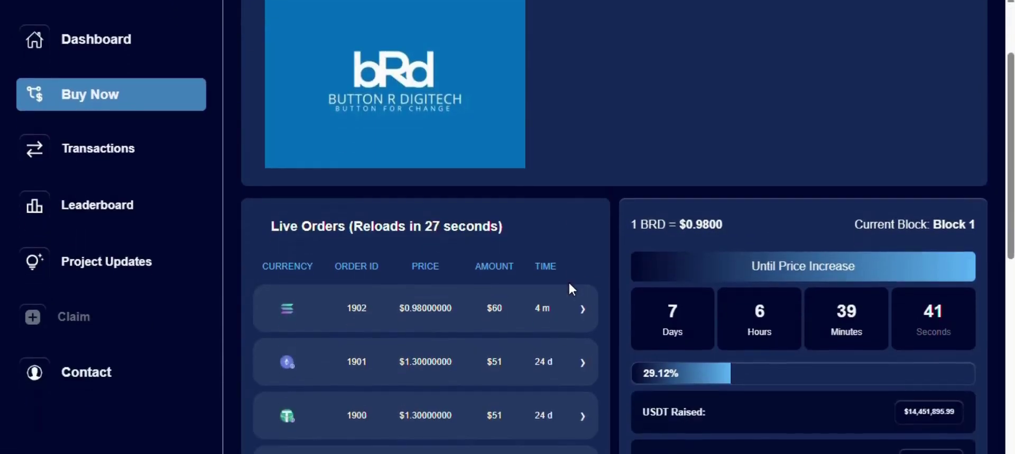
scroll(569, 284, "down", 2)
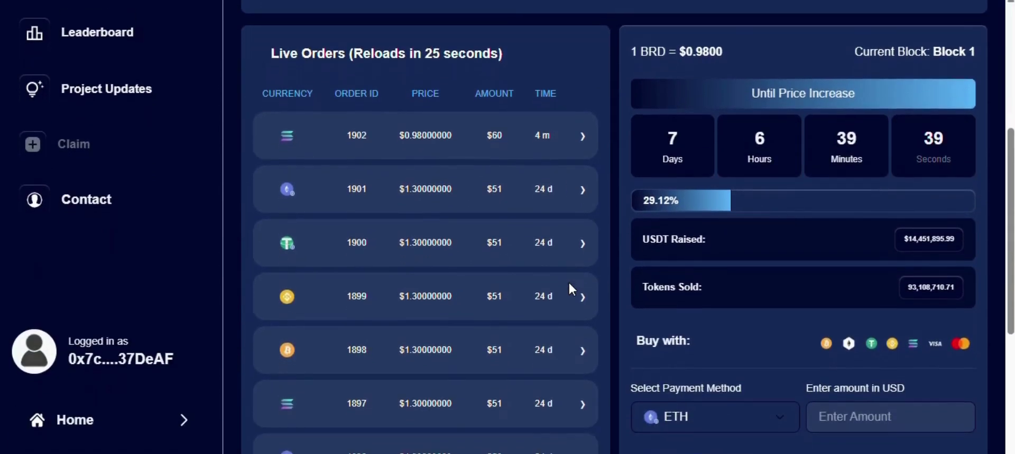
scroll(569, 287, "down", 4)
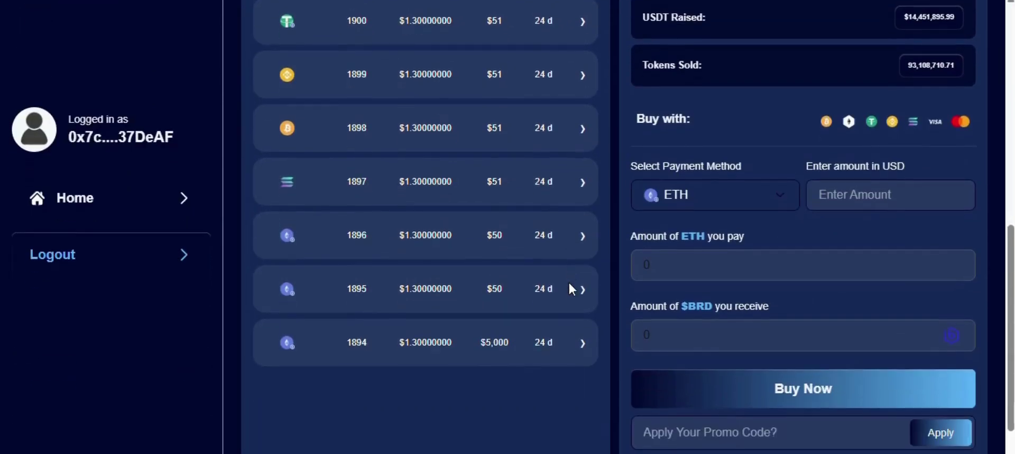
scroll(569, 284, "up", 10)
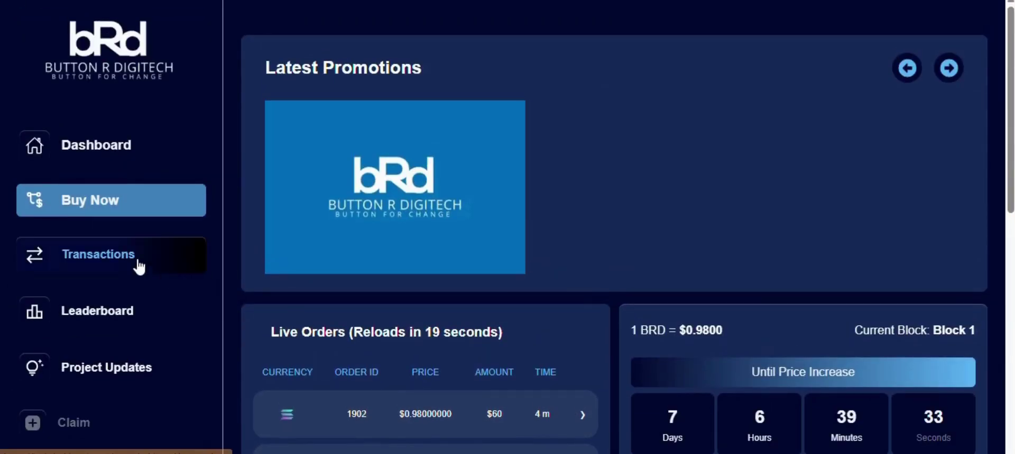
- View the My Transactions page and the first page of the Holders Leaderboard down to the Your Place section
left_click(136, 256)
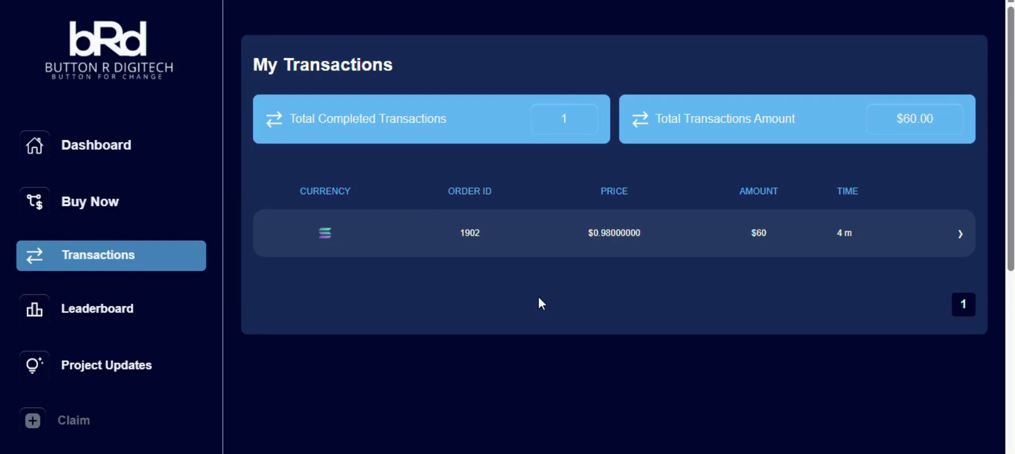
left_click(143, 311)
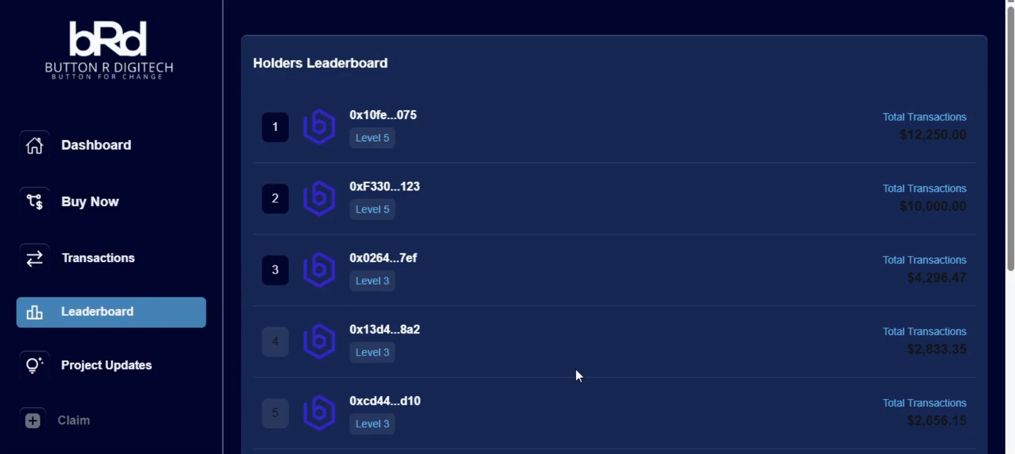
scroll(576, 373, "down", 3)
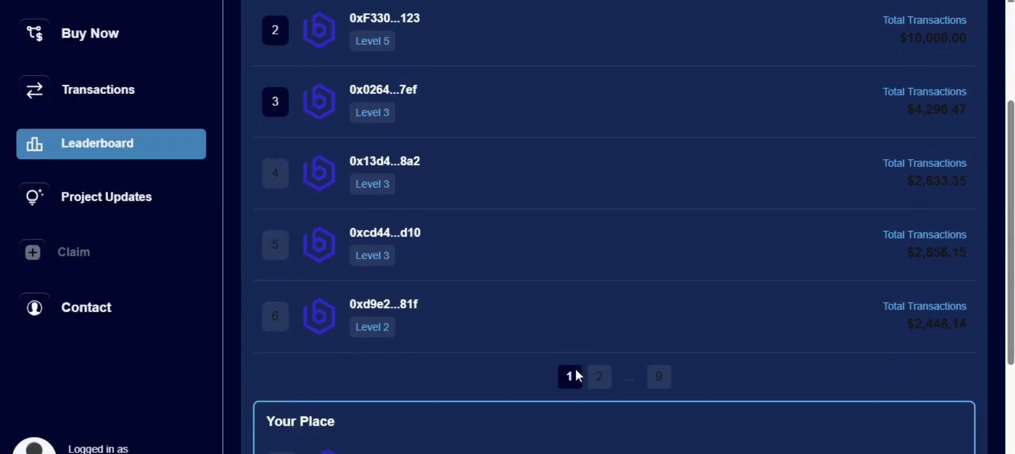
scroll(576, 375, "down", 2)
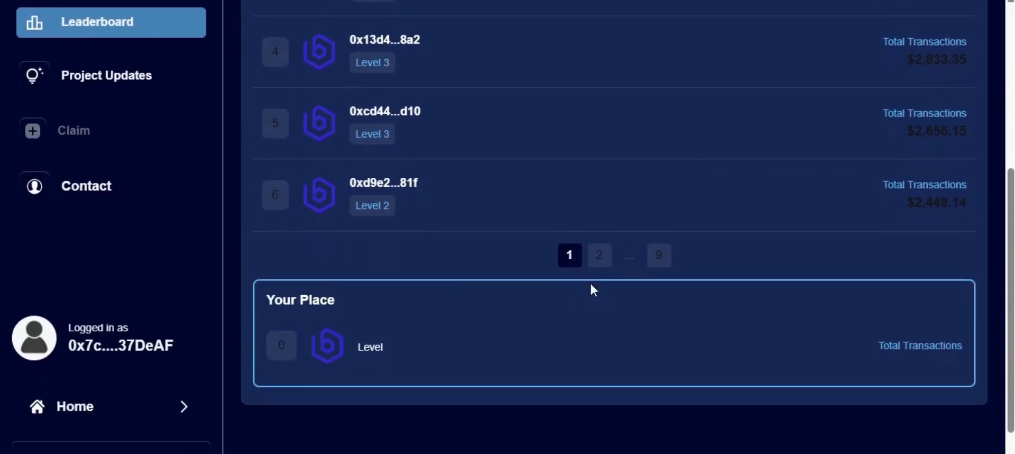
- Browse pages 2, 3 and 4 of the Holders Leaderboard
left_click(591, 259)
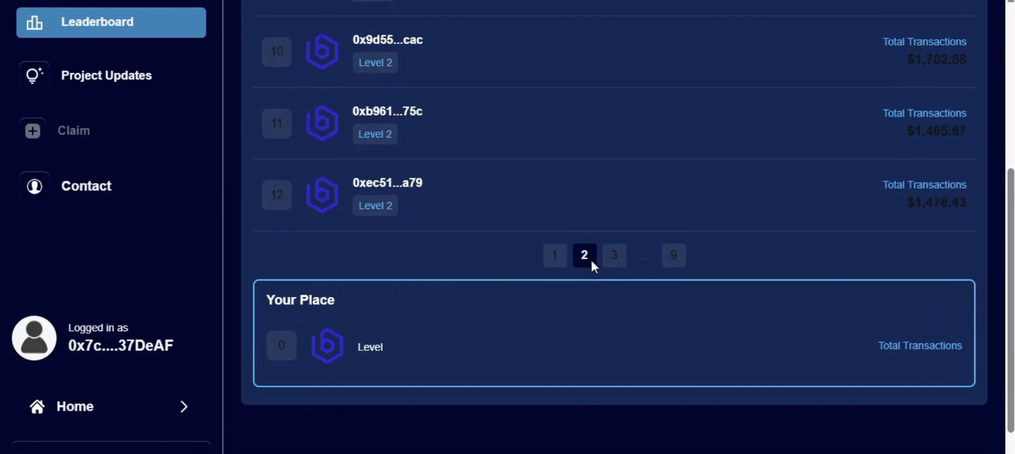
scroll(627, 271, "up", 4)
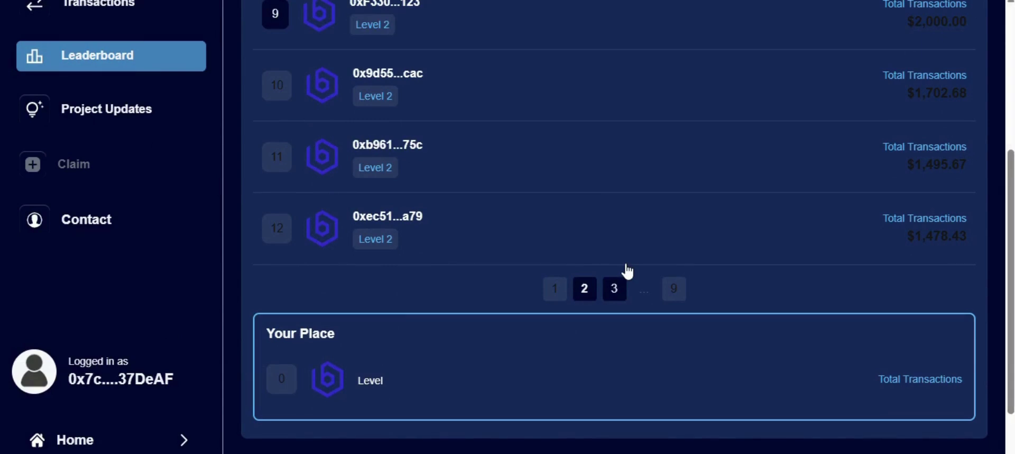
scroll(627, 271, "down", 4)
left_click(626, 266)
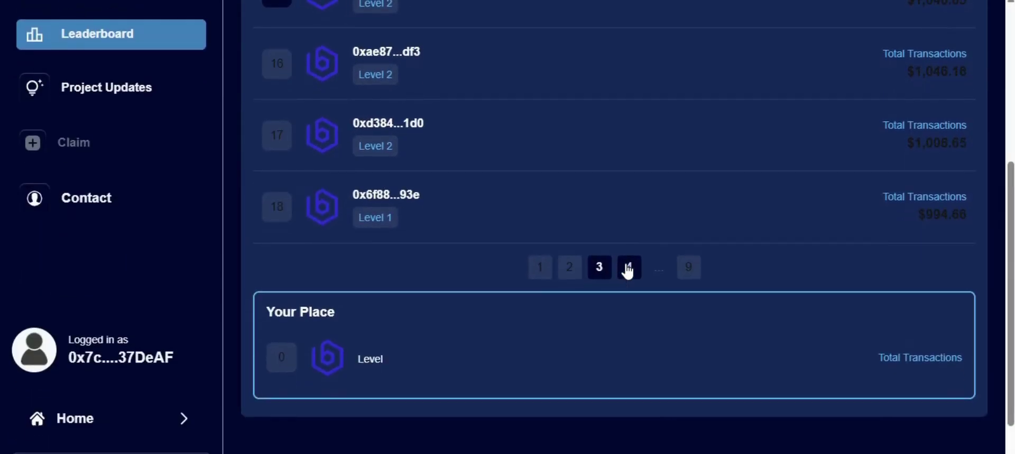
scroll(627, 271, "up", 5)
scroll(628, 271, "down", 1)
scroll(627, 271, "down", 4)
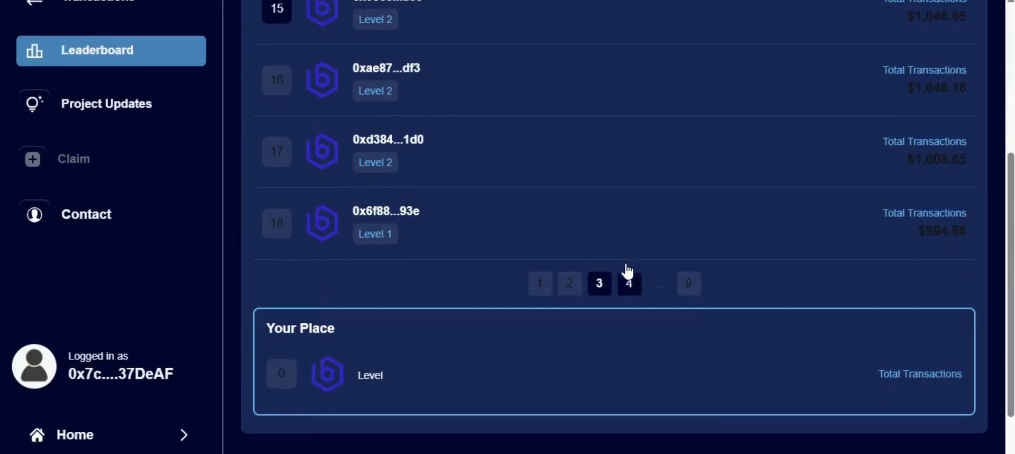
left_click(627, 284)
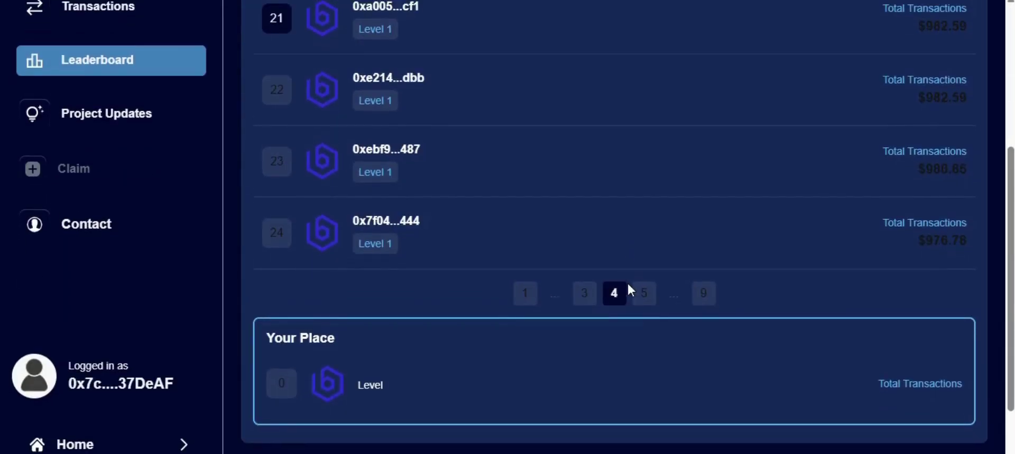
scroll(627, 285, "up", 5)
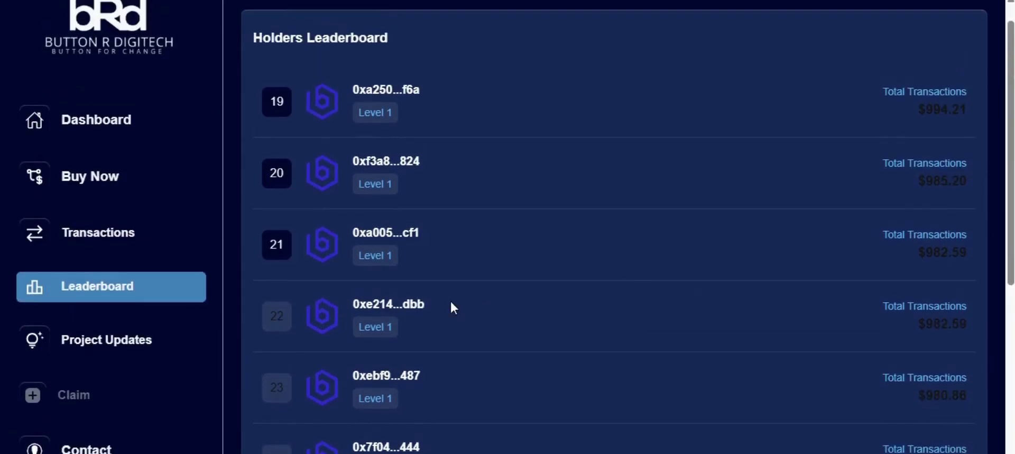
- Look over the Project Updates page, including the PROJECT RELEASE 01 announcement
left_click(141, 340)
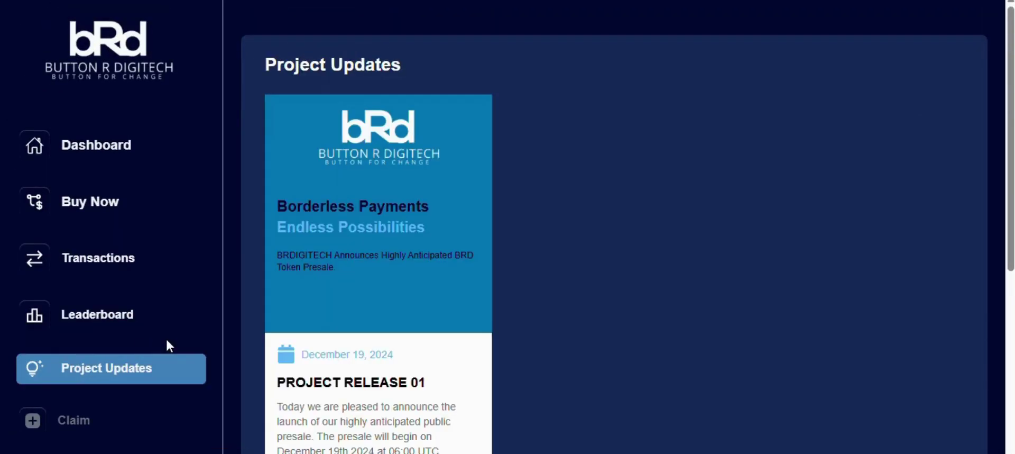
scroll(569, 311, "down", 4)
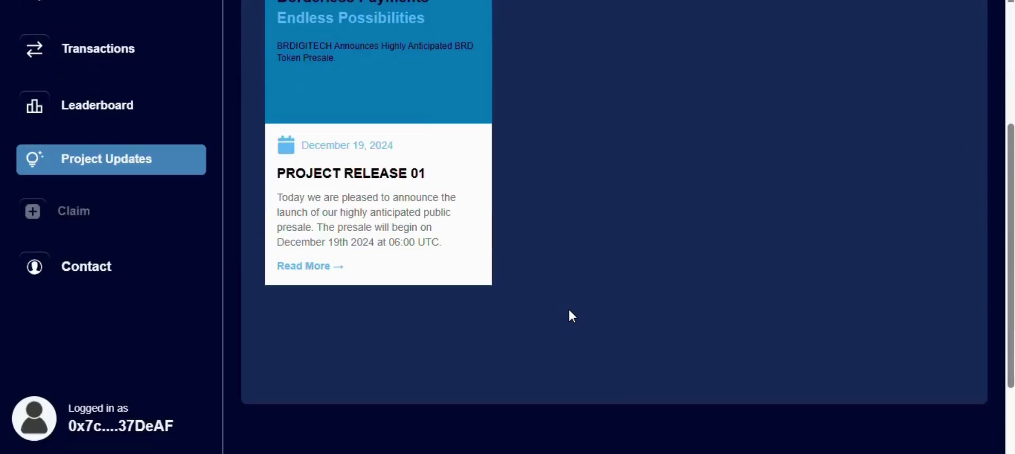
scroll(569, 310, "up", 3)
scroll(569, 310, "up", 2)
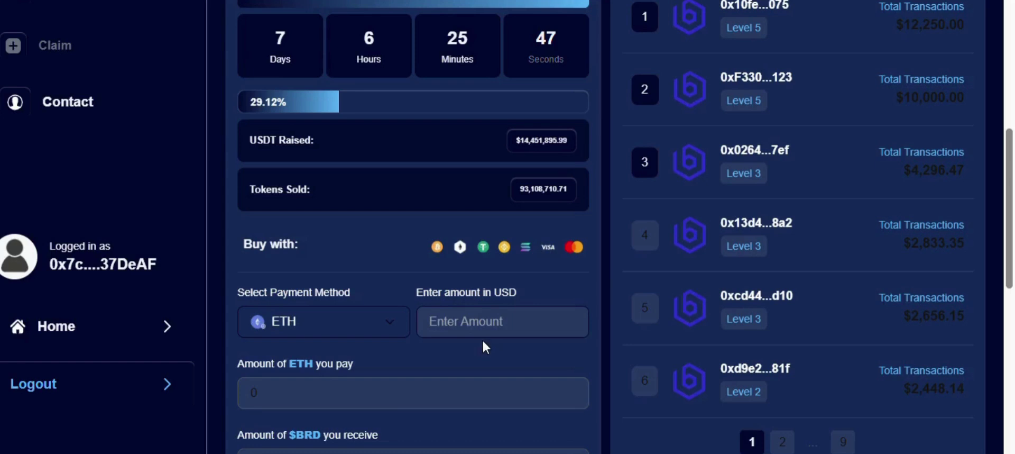
- Choose SOL as the payment method in the dashboard's purchase form and enter an amount of 100 USD
scroll(549, 235, "down", 2)
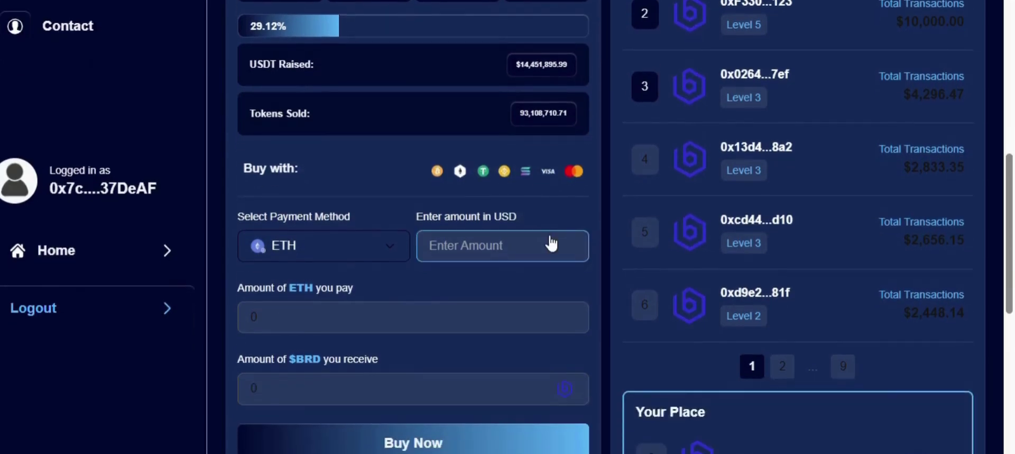
left_click(367, 254)
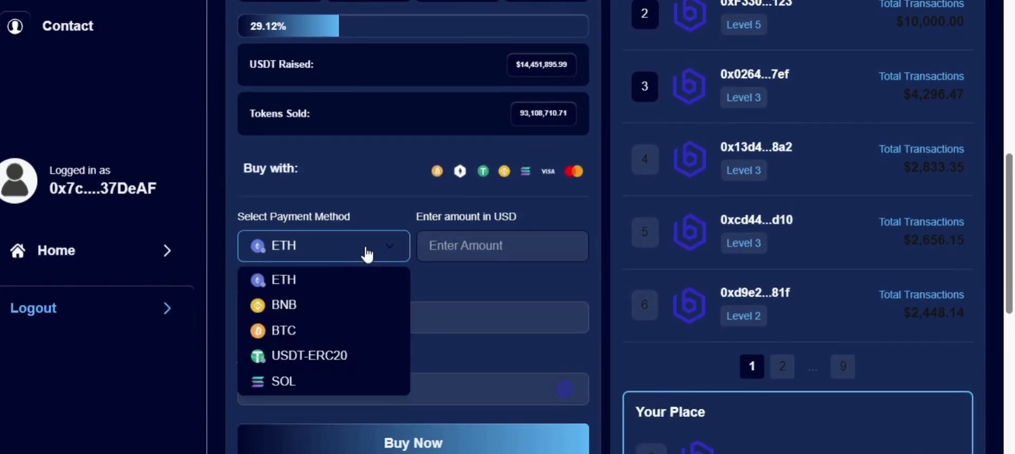
left_click(320, 384)
left_click(481, 239)
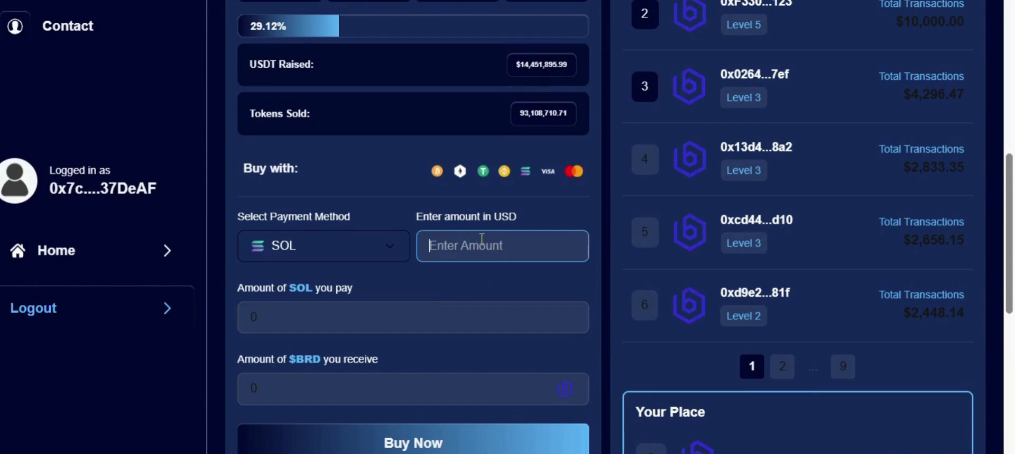
type("100")
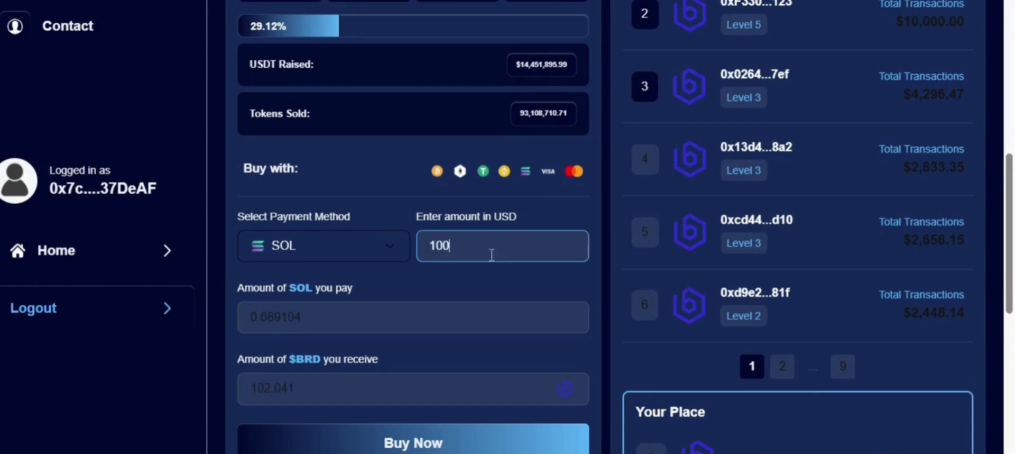
- Check the SOL amount to pay and the BRD amount to receive, and place the purchase order
left_click_drag(313, 317, 229, 323)
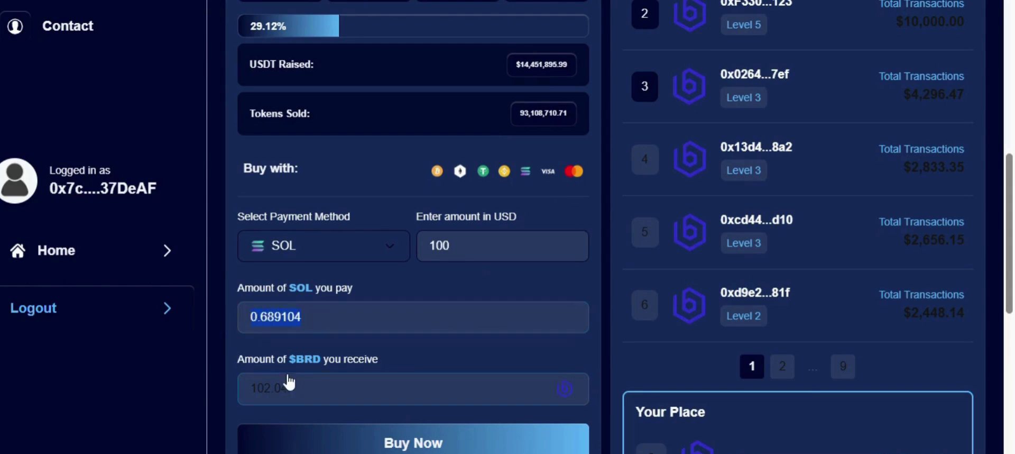
left_click_drag(303, 385, 236, 391)
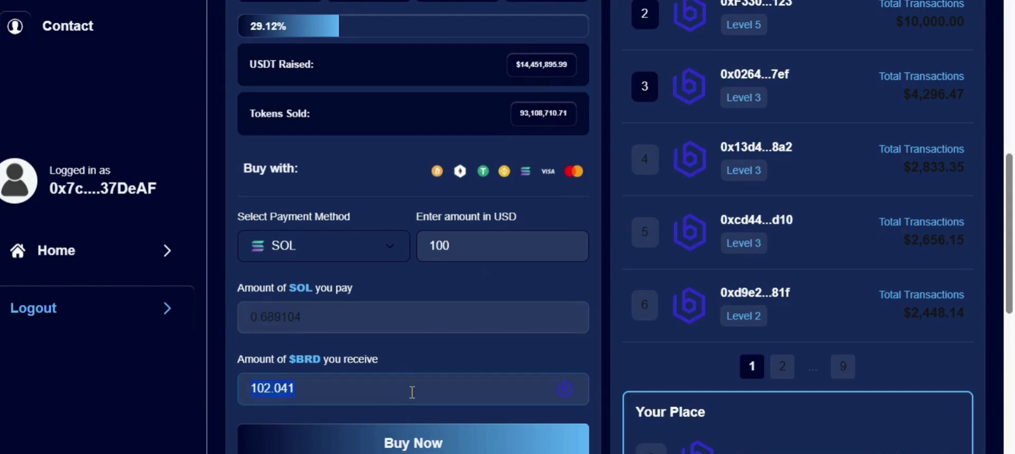
scroll(410, 389, "down", 3)
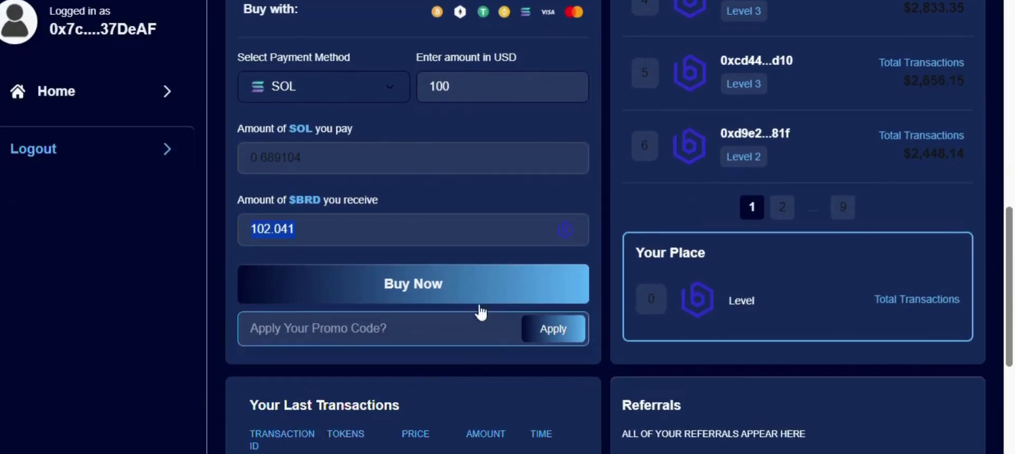
left_click(443, 286)
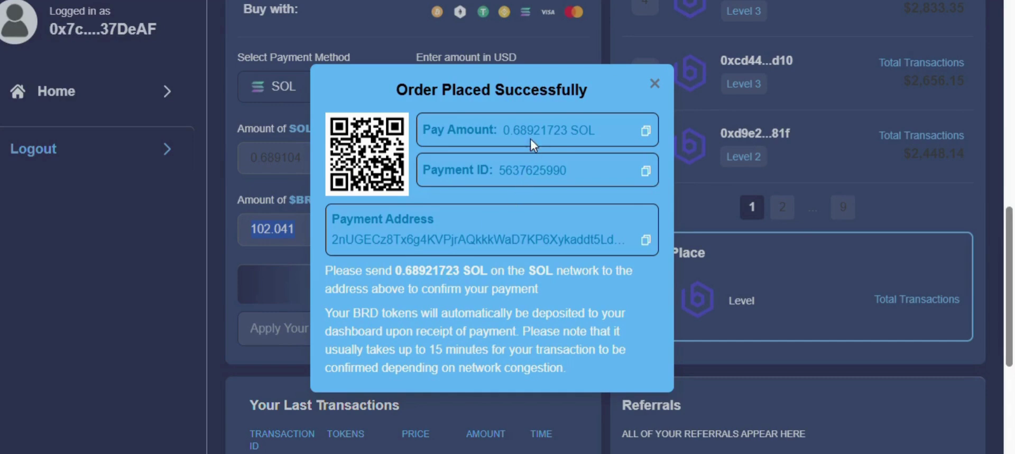
- Review the placed order's pay amount, payment ID and payment address, and open the Transactions page
left_click_drag(502, 130, 580, 130)
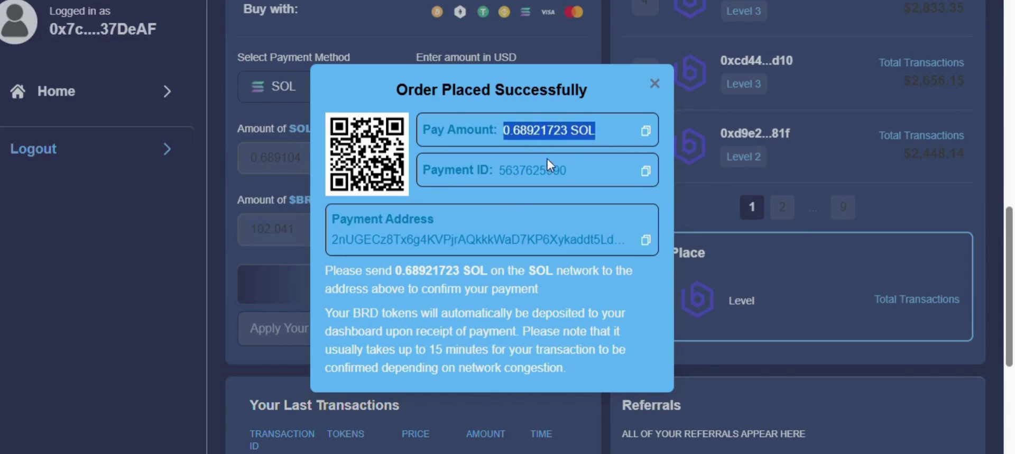
left_click(499, 167)
left_click_drag(500, 167, 569, 169)
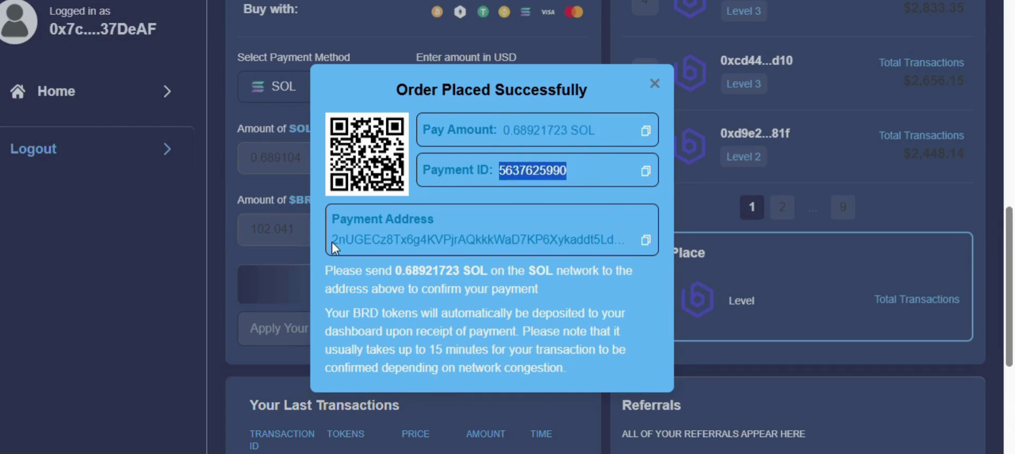
left_click_drag(332, 240, 621, 245)
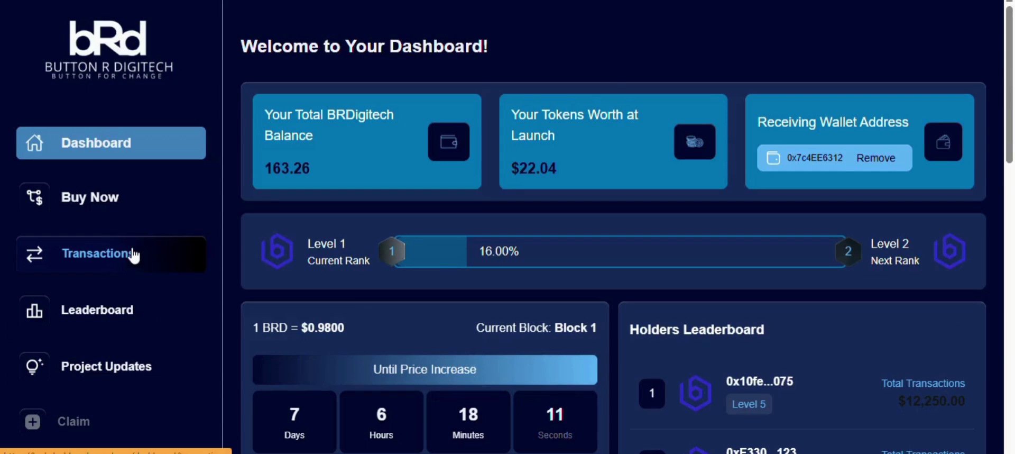
left_click(133, 256)
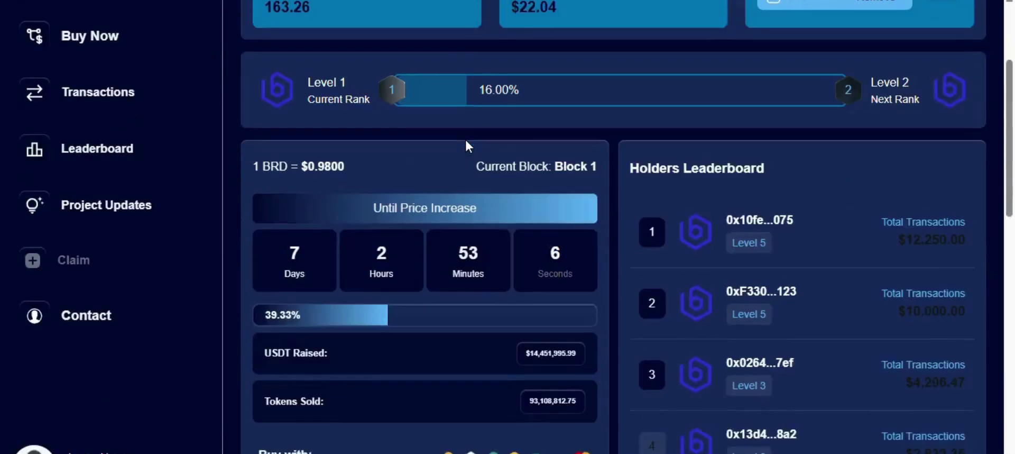
- Choose BNB as the payment method in the dashboard's purchase form
scroll(466, 139, "down", 7)
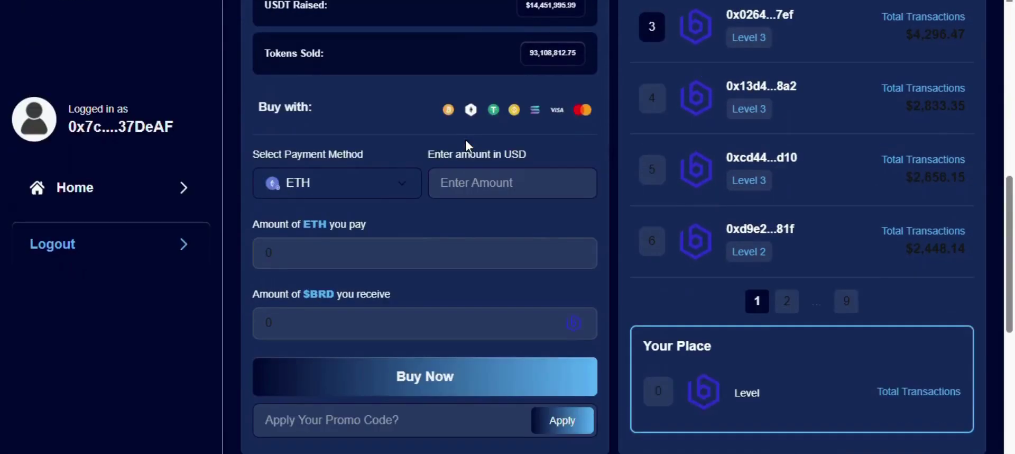
left_click(401, 183)
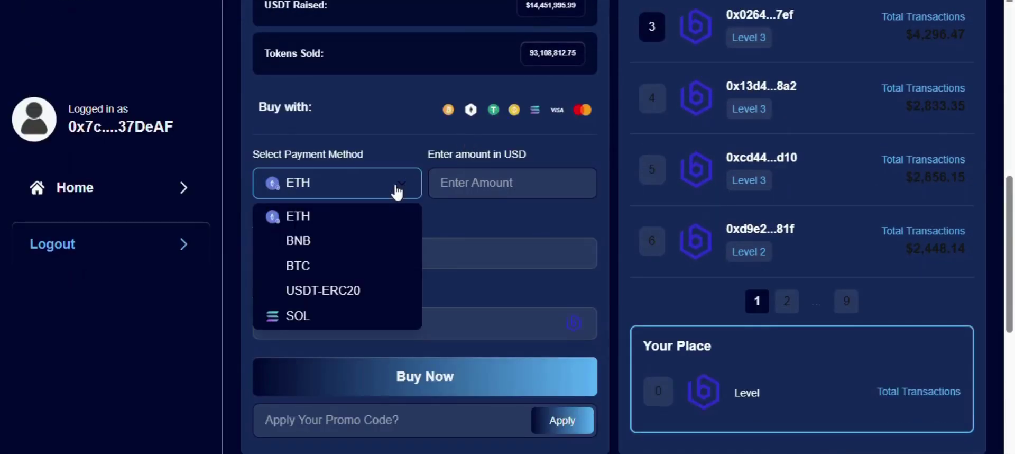
left_click(358, 244)
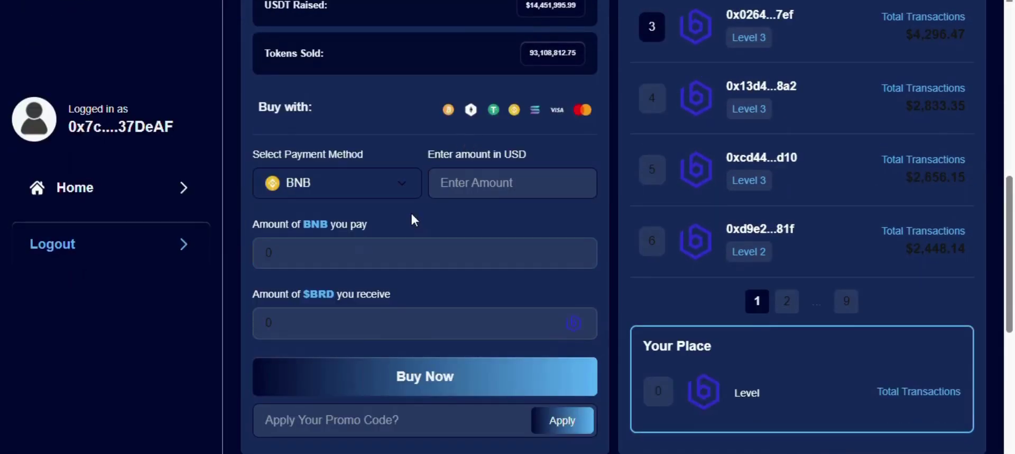
left_click(474, 186)
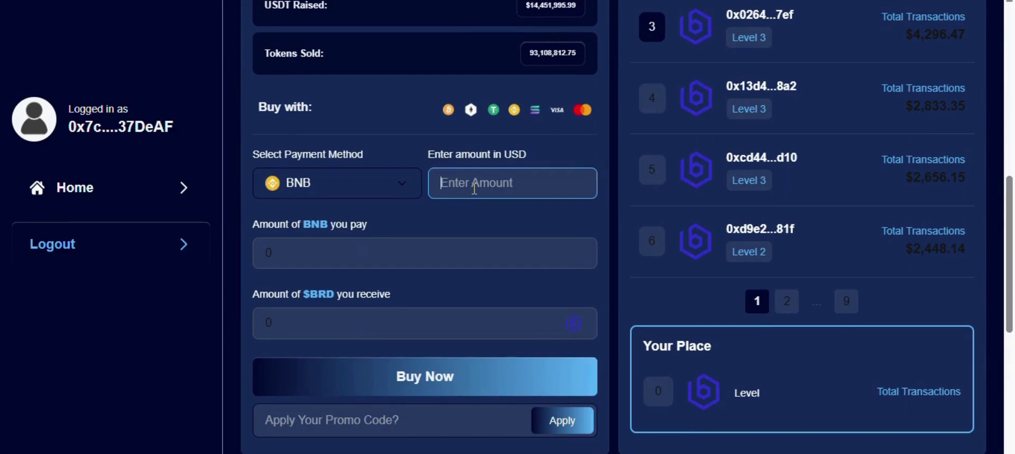
type("00")
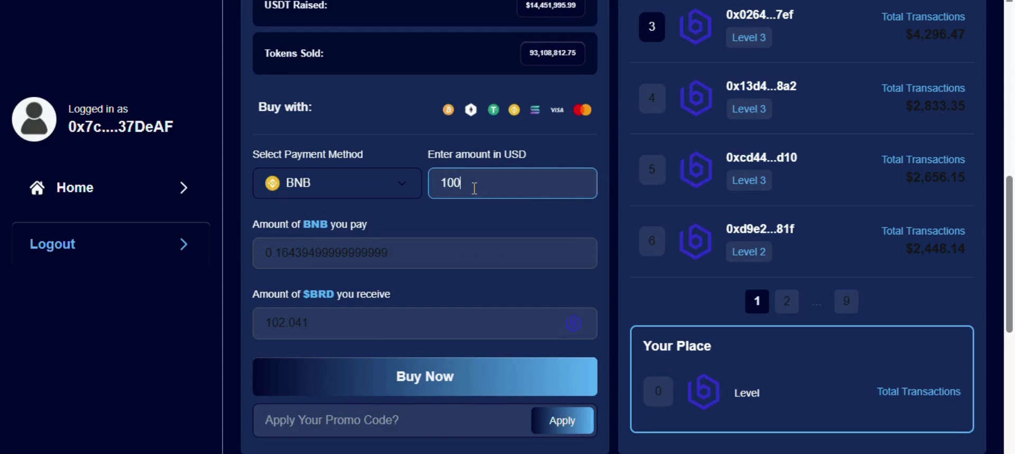
key("BackSpace")
key("BackSpace")
key("BackSpace")
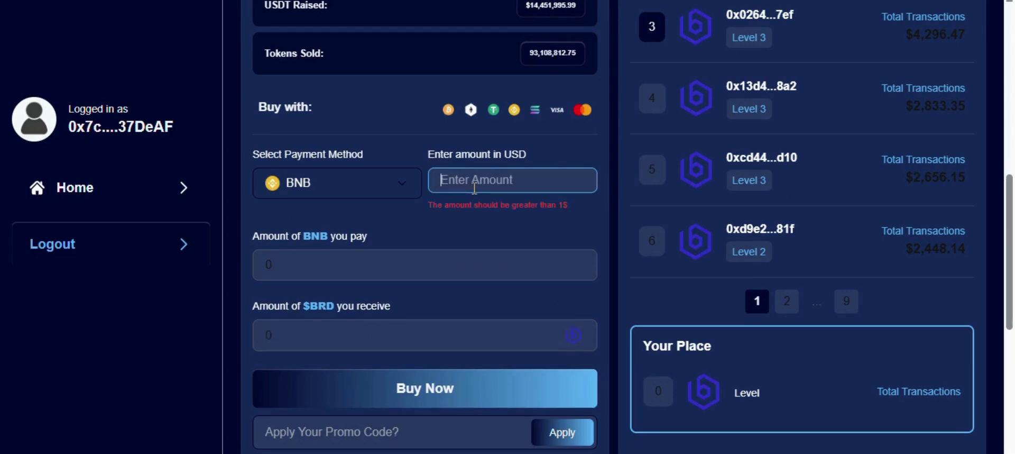
- Enter a purchase amount of 50 USD and check the BNB amount to pay and the BRD amount to receive
type("50")
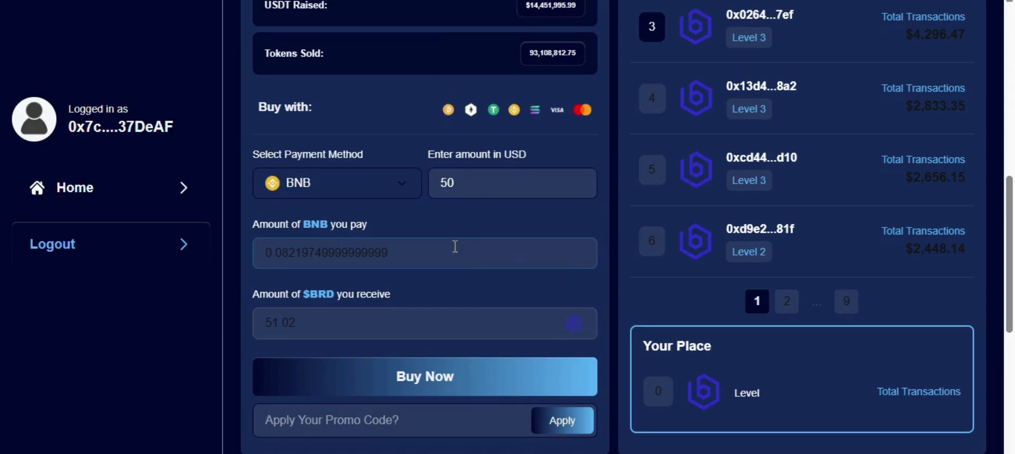
left_click_drag(453, 246, 245, 239)
left_click(337, 327)
left_click_drag(336, 327, 249, 319)
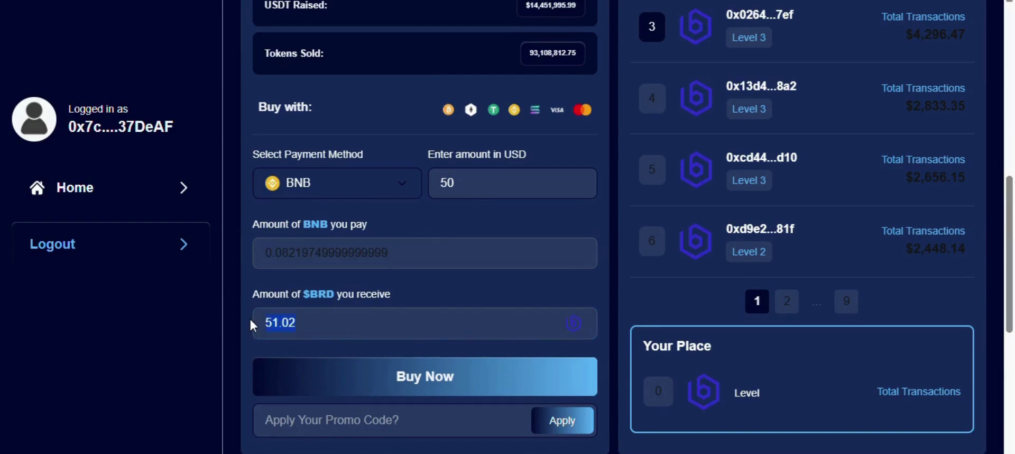
- Submit the BRD purchase, review the transaction's fee details in MetaMask, and confirm the payment
left_click(423, 385)
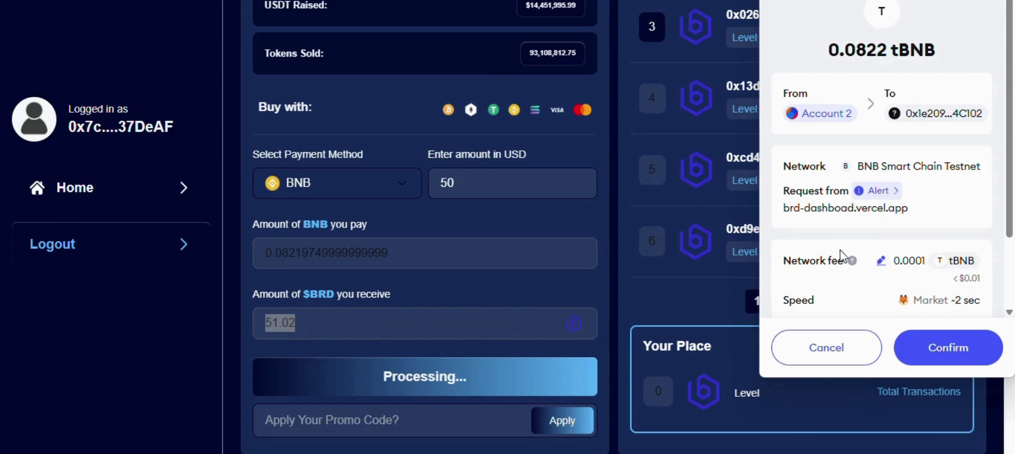
scroll(971, 278, "down", 2)
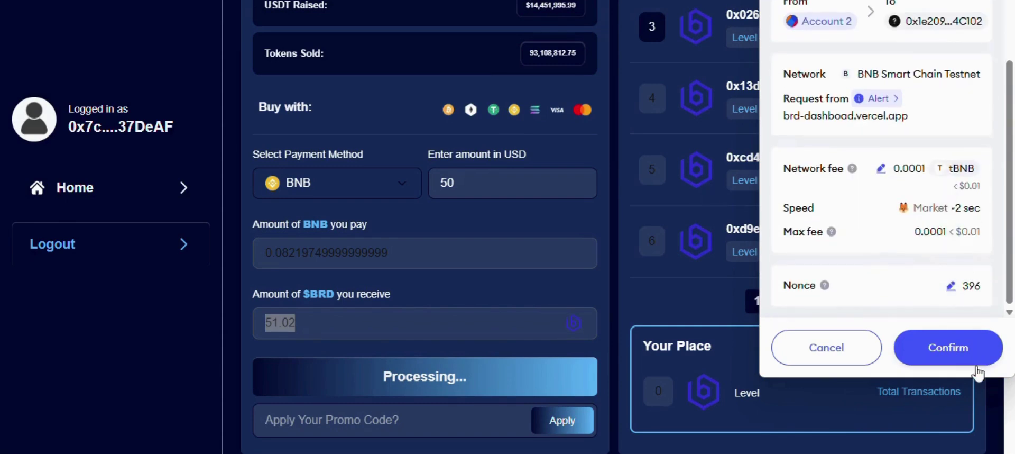
left_click(971, 350)
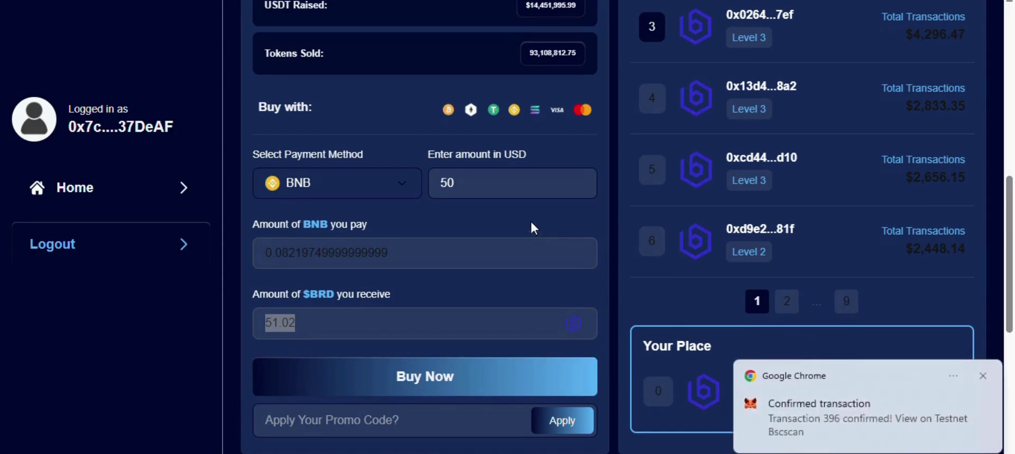
- Open the Transactions page to look over the purchases made from this account
scroll(417, 108, "up", 2)
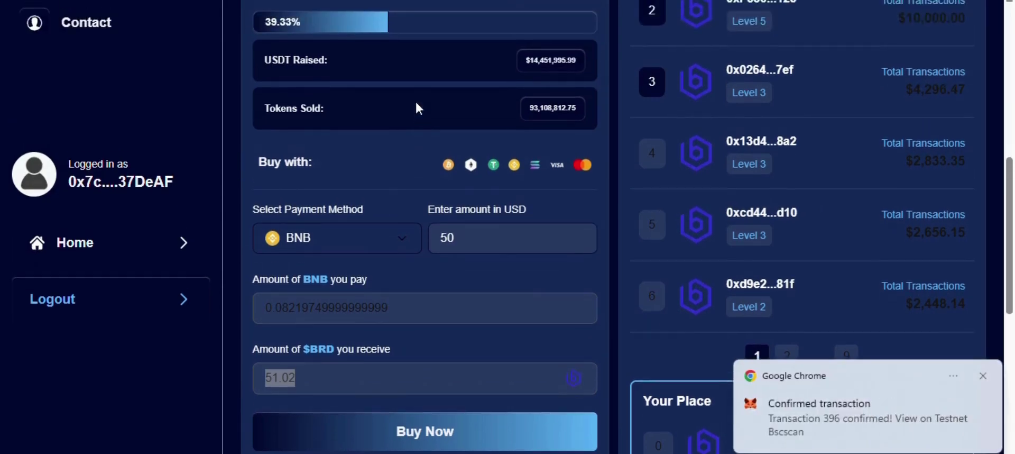
scroll(417, 106, "up", 6)
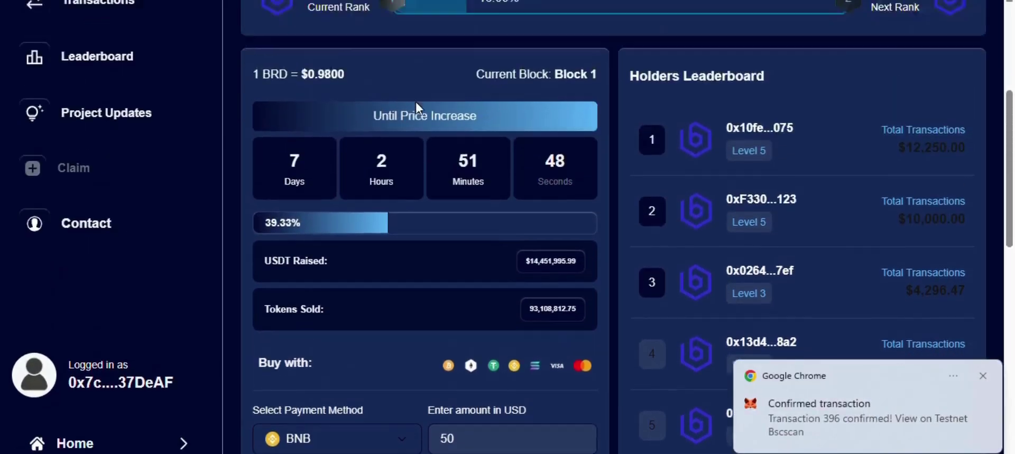
scroll(418, 108, "up", 2)
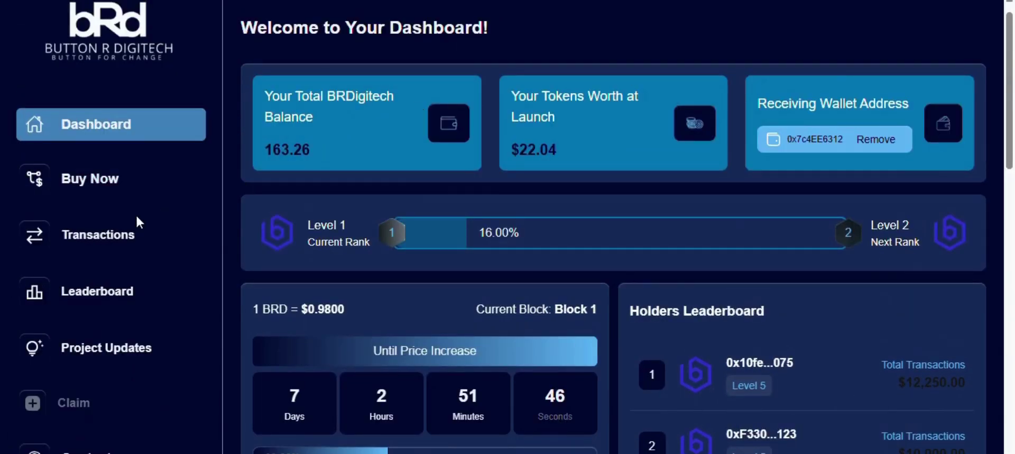
left_click(121, 235)
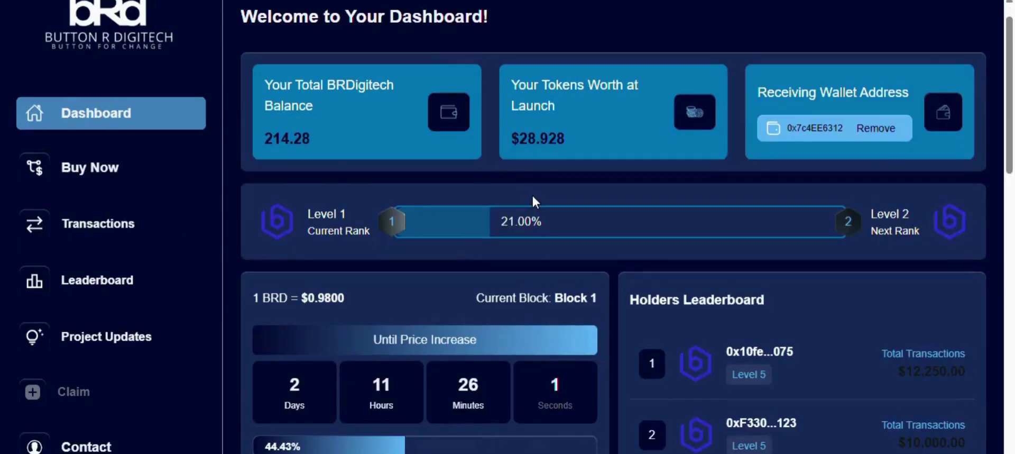
- Copy the referral link from the dashboard's Referrals section
scroll(534, 201, "down", 8)
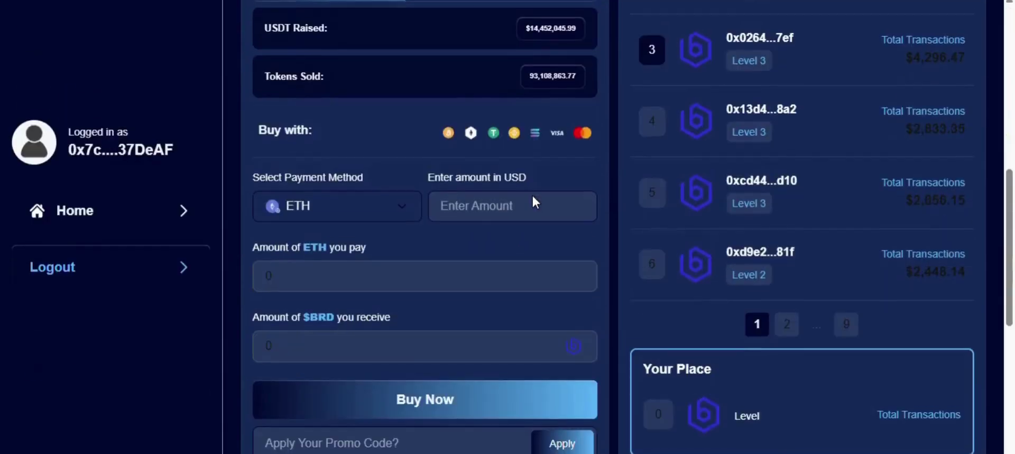
scroll(533, 197, "down", 7)
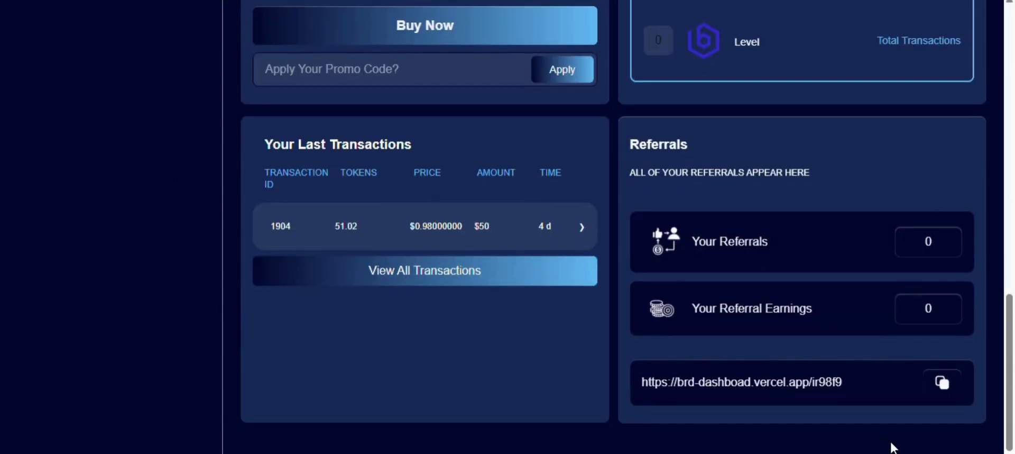
left_click(941, 384)
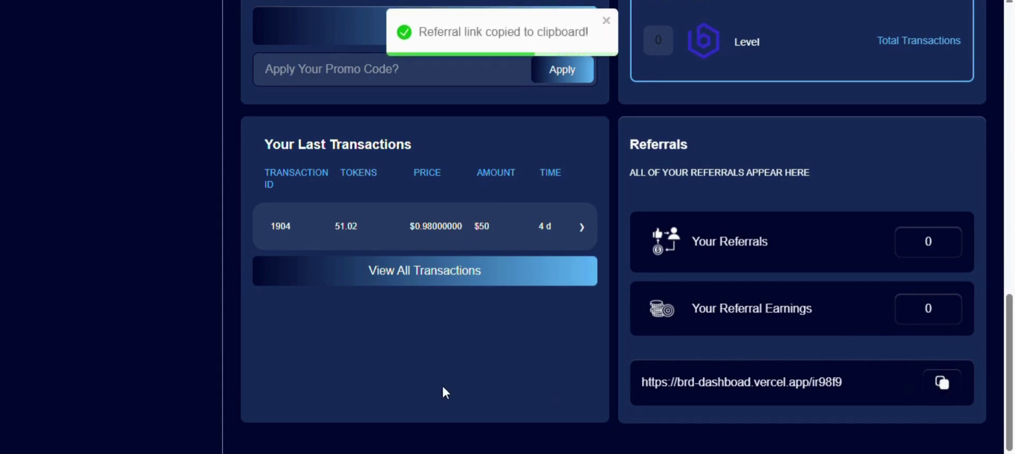
- Log out of the presale dashboard
scroll(319, 349, "up", 4)
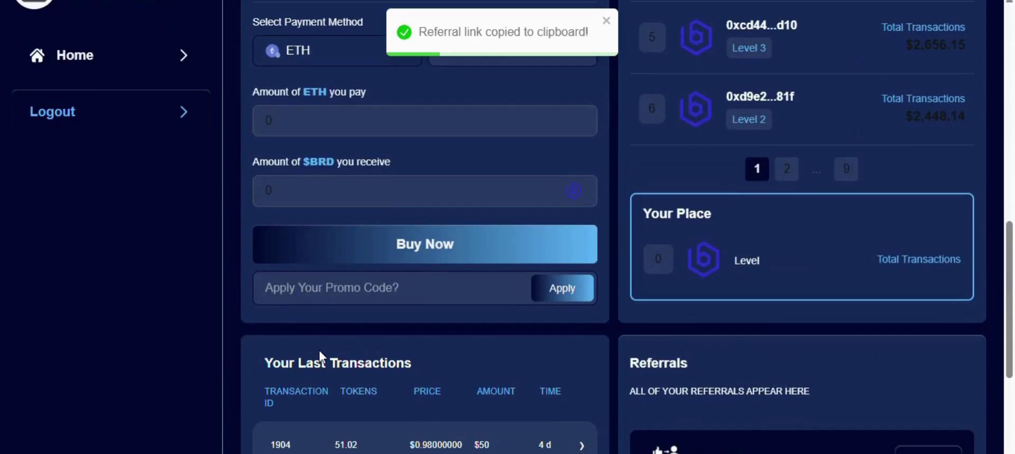
scroll(319, 348, "up", 12)
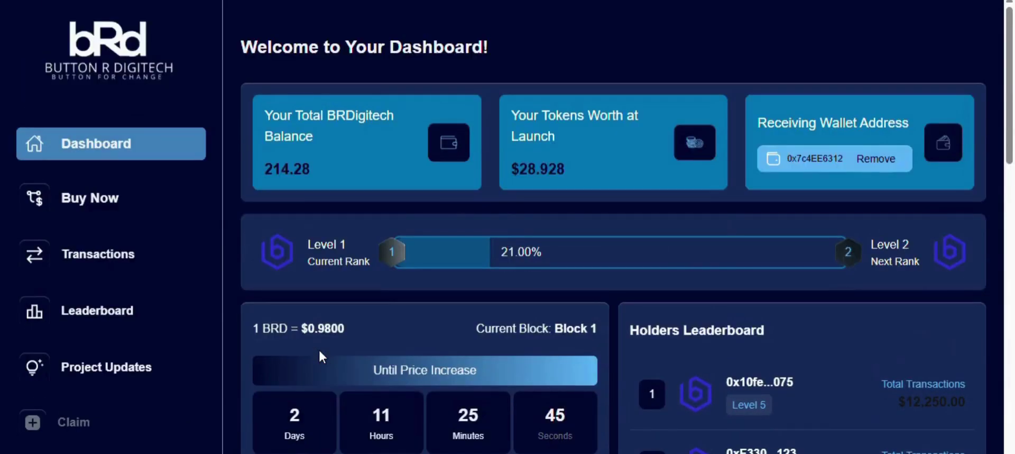
scroll(318, 348, "down", 8)
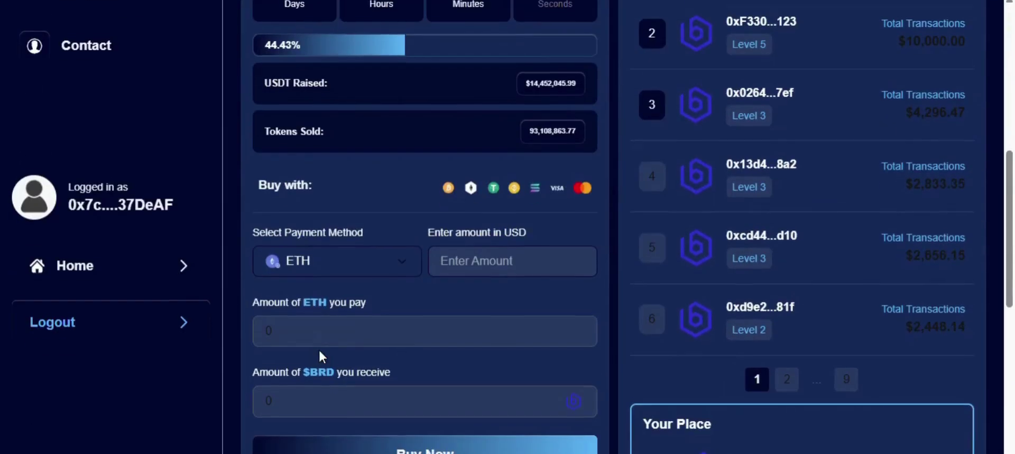
left_click(163, 328)
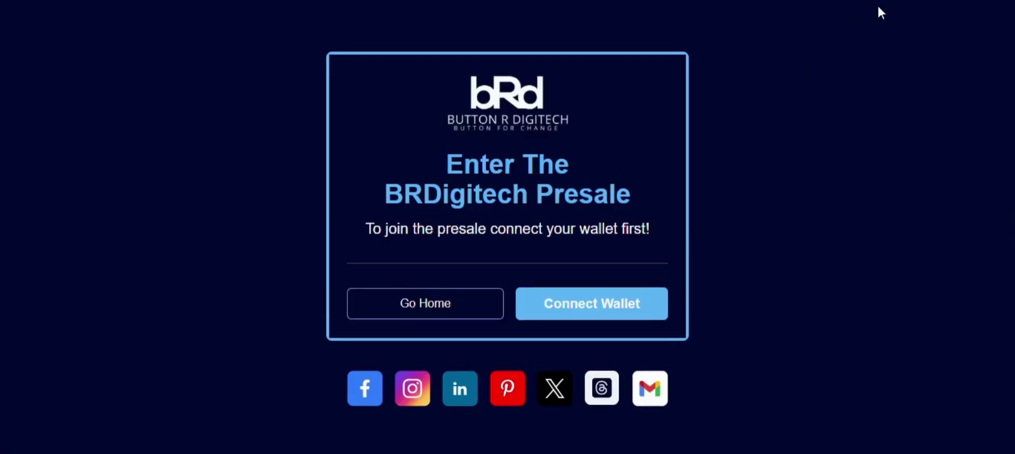
- Switch the active MetaMask account to Account 3 and close the wallet popup
key("alt+shift+m")
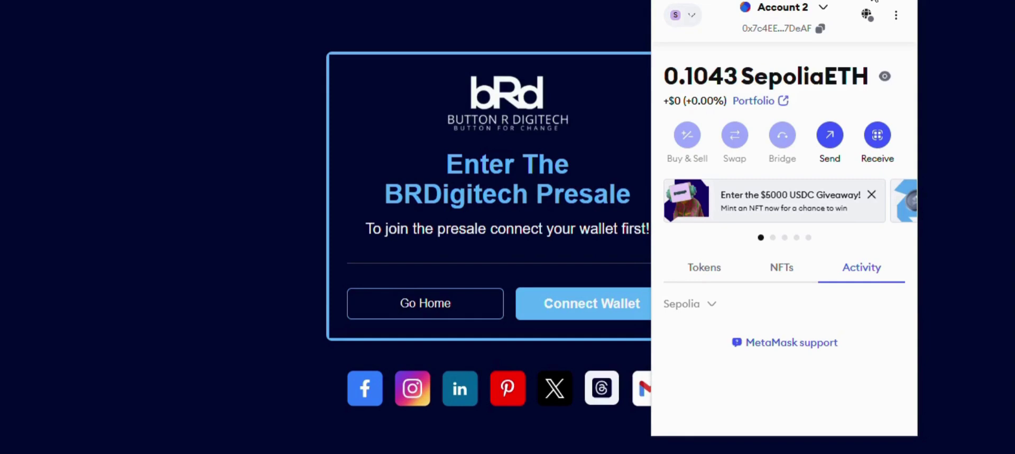
left_click(817, 9)
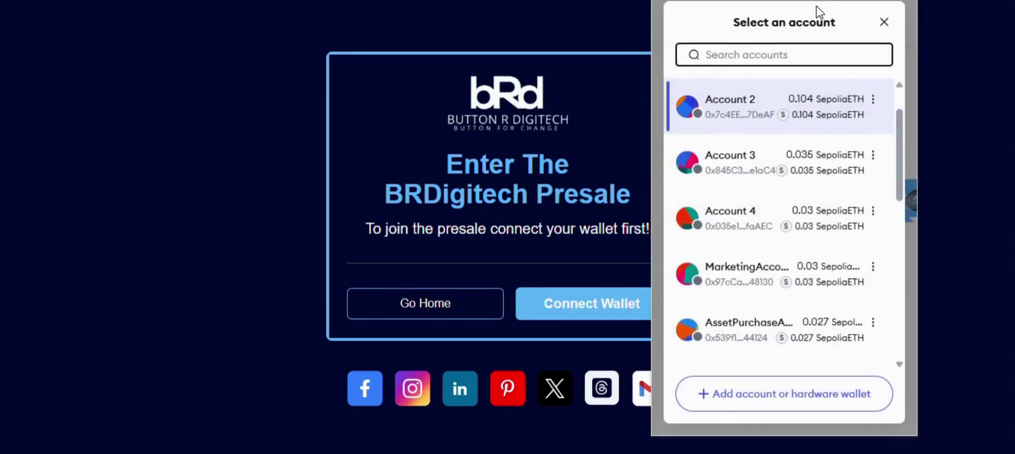
scroll(814, 230, "down", 8)
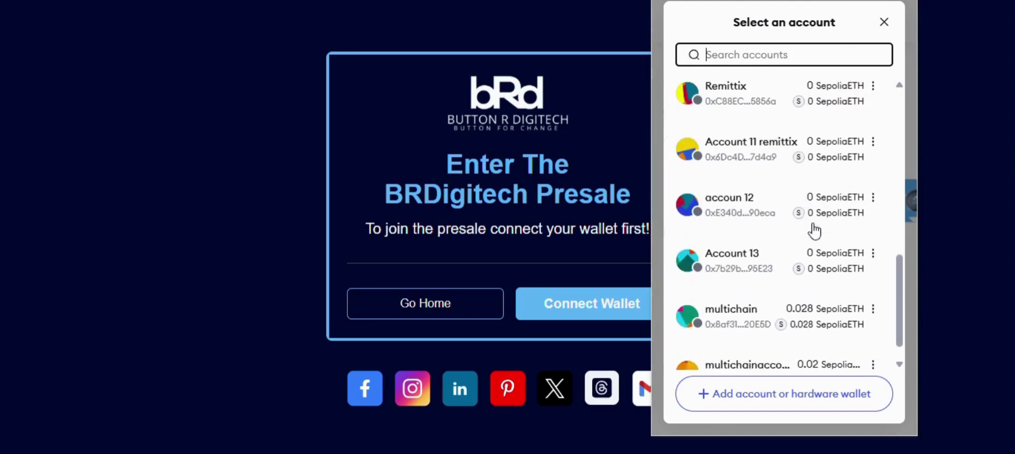
scroll(814, 230, "up", 8)
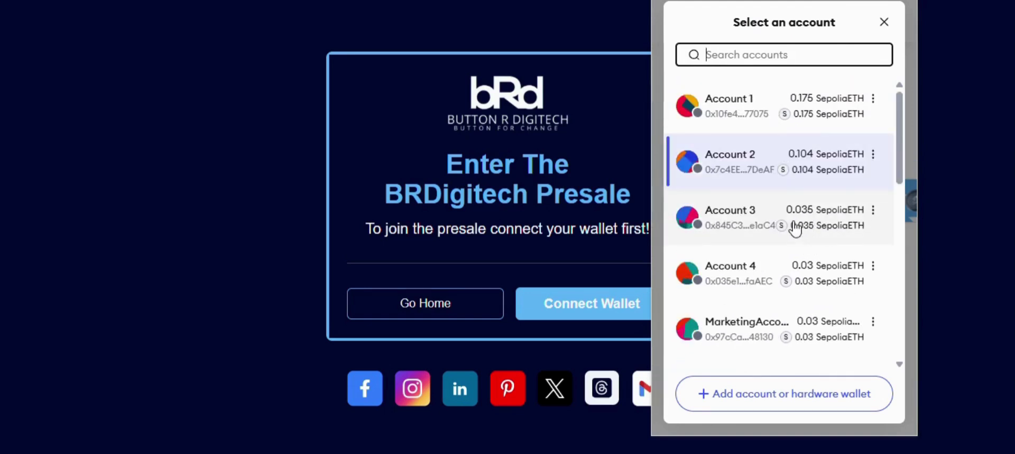
left_click(794, 228)
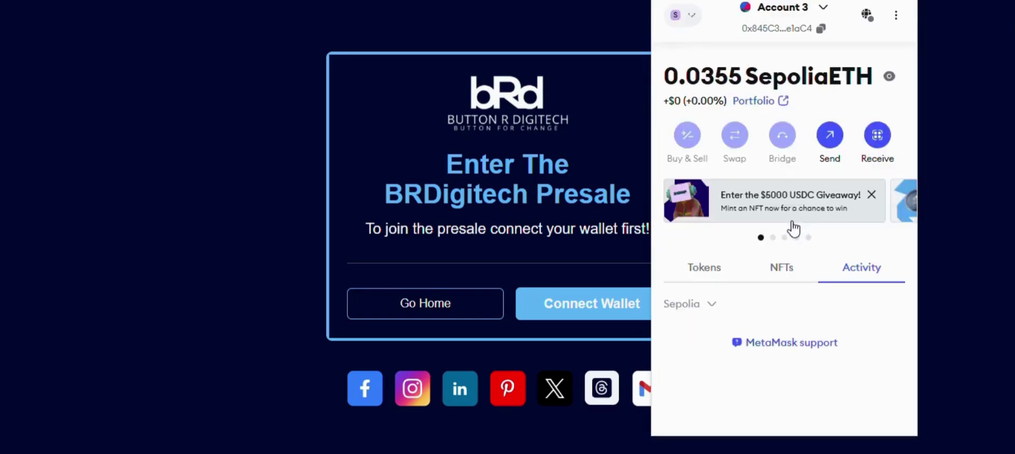
left_click(489, 28)
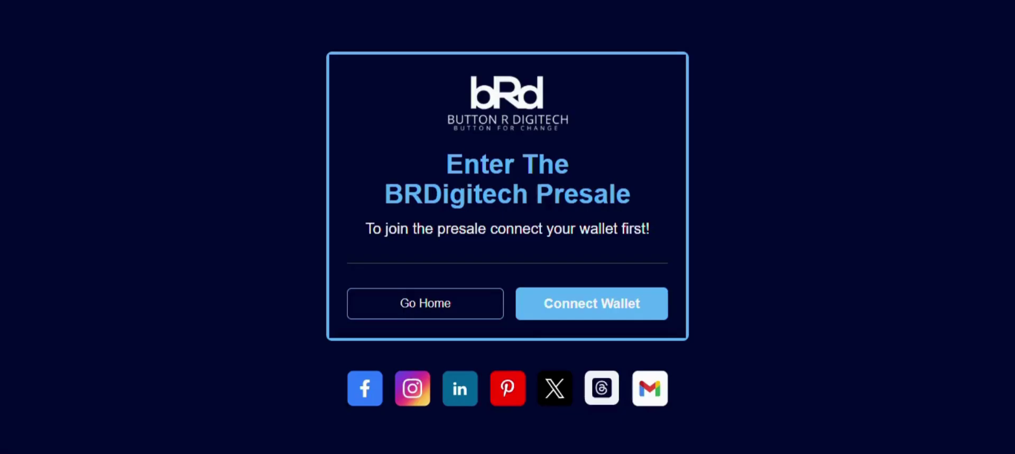
- Connect the installed MetaMask wallet to the BRDigitech presale with Account 3
left_click(636, 312)
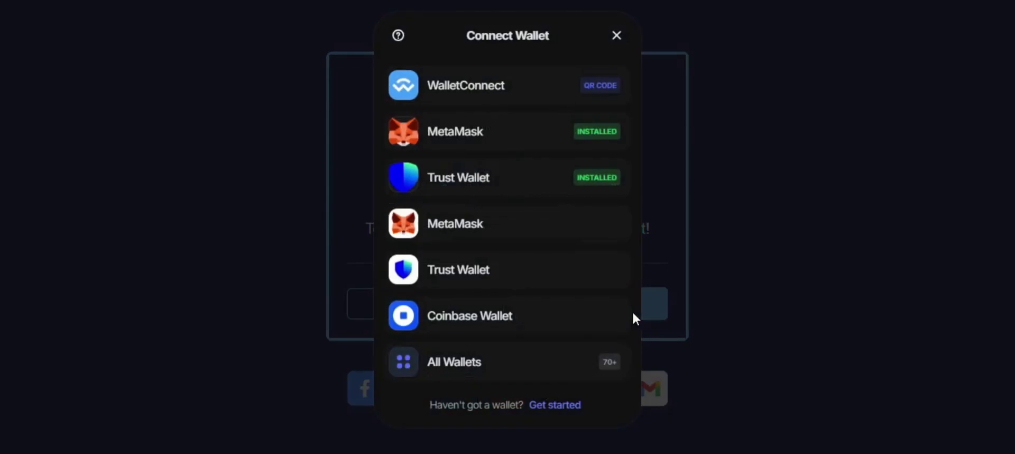
left_click(582, 132)
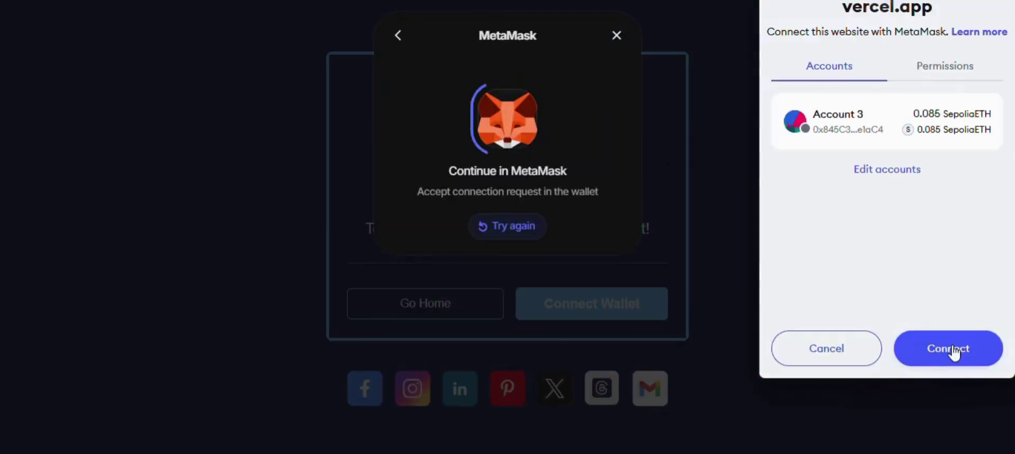
left_click(951, 347)
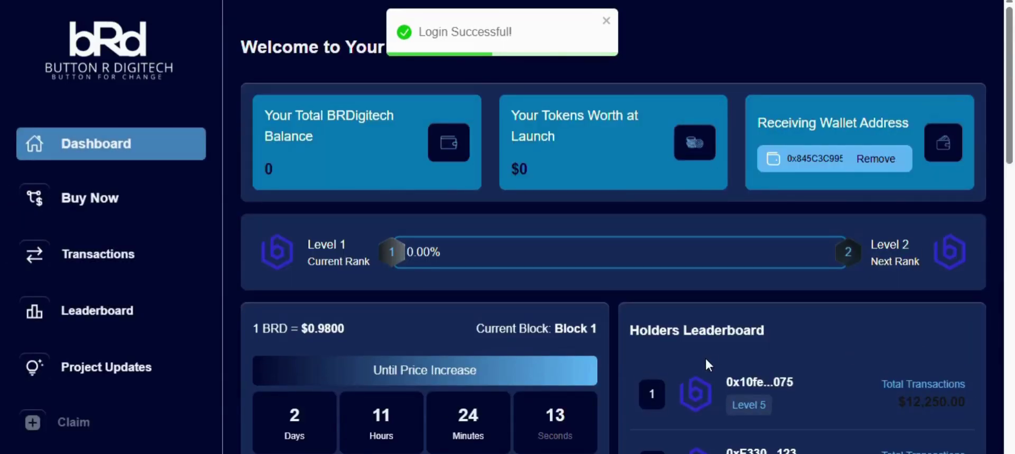
- Review Account 3's dashboard, including its last transactions, leaderboard place and Referrals section
scroll(705, 357, "down", 3)
scroll(705, 356, "down", 10)
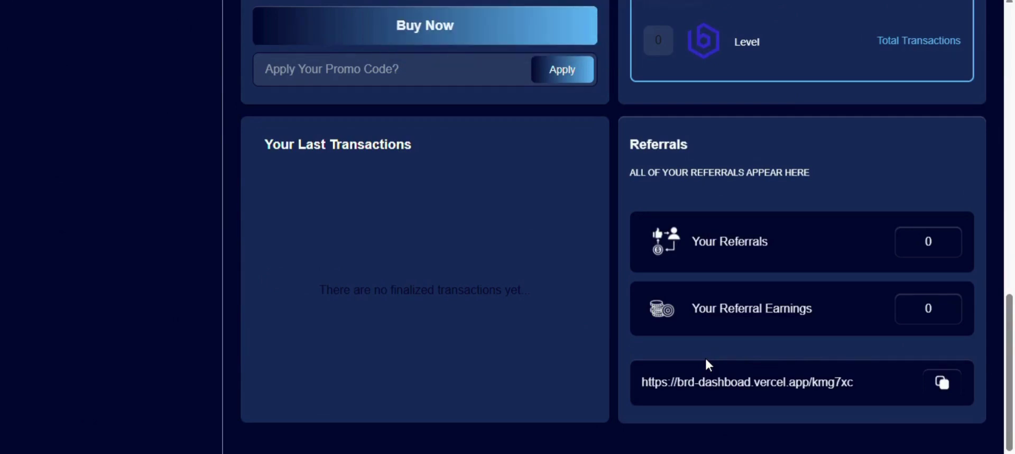
scroll(706, 360, "up", 1)
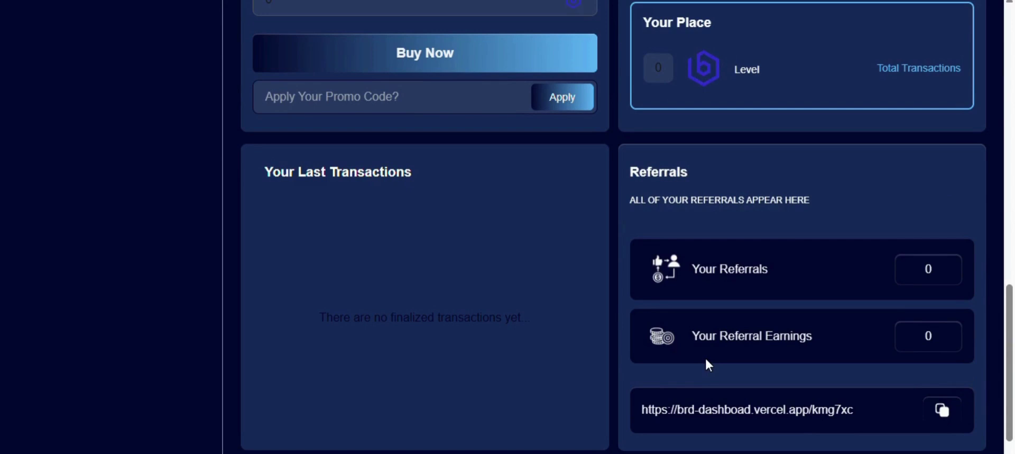
scroll(708, 365, "up", 12)
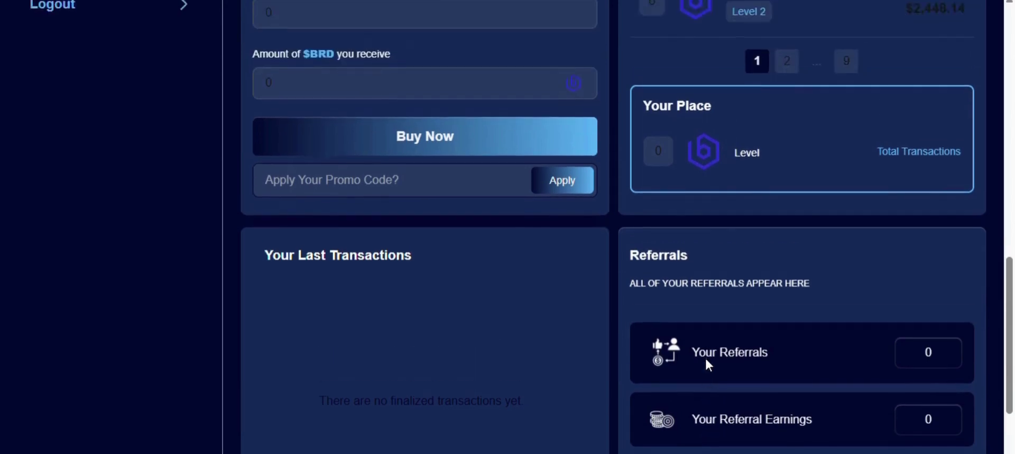
scroll(706, 364, "up", 2)
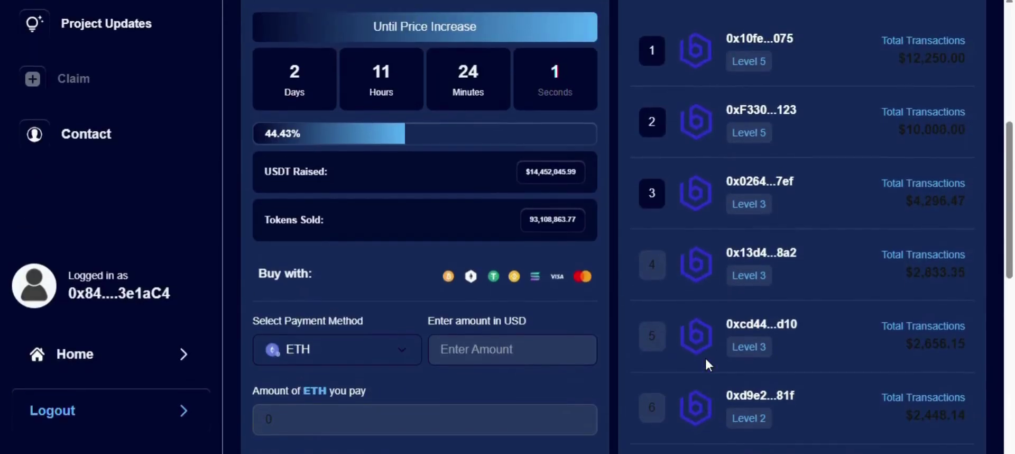
- Try purchase amounts of 0.01, 0.1 and 100 USD with ETH as the payment method
scroll(706, 365, "down", 4)
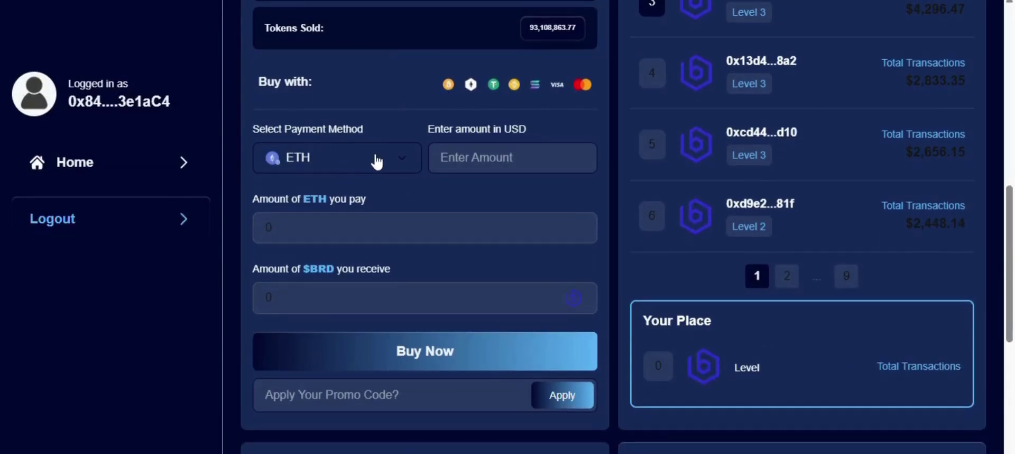
left_click(516, 158)
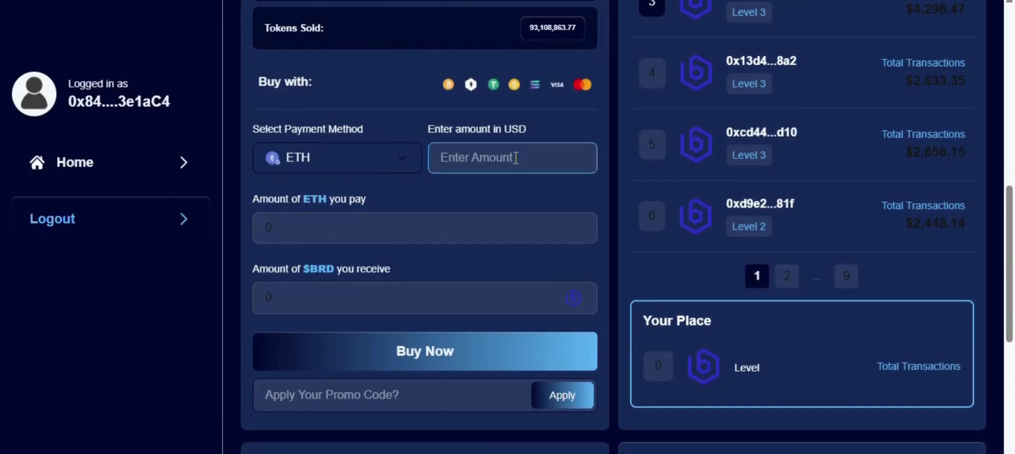
type("0.")
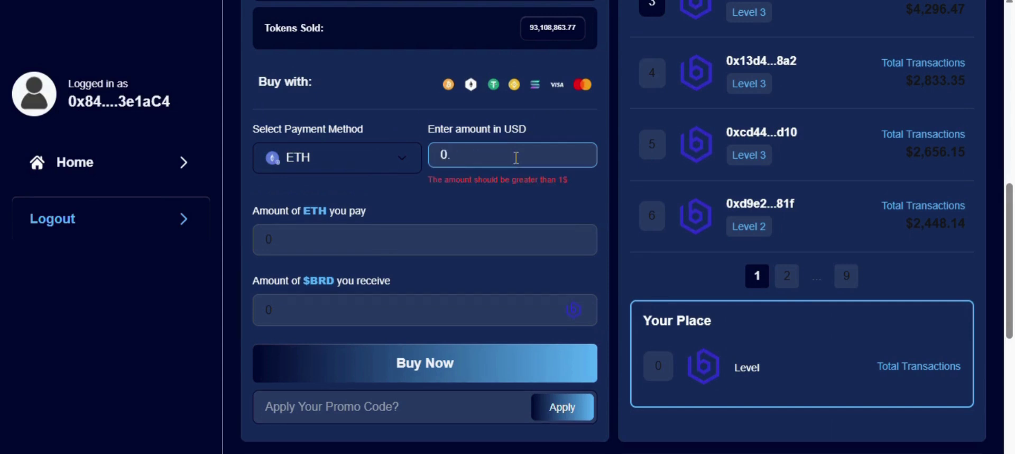
type("01")
key("BackSpace")
key("BackSpace")
type("1")
key("BackSpace")
key("BackSpace")
key("BackSpace")
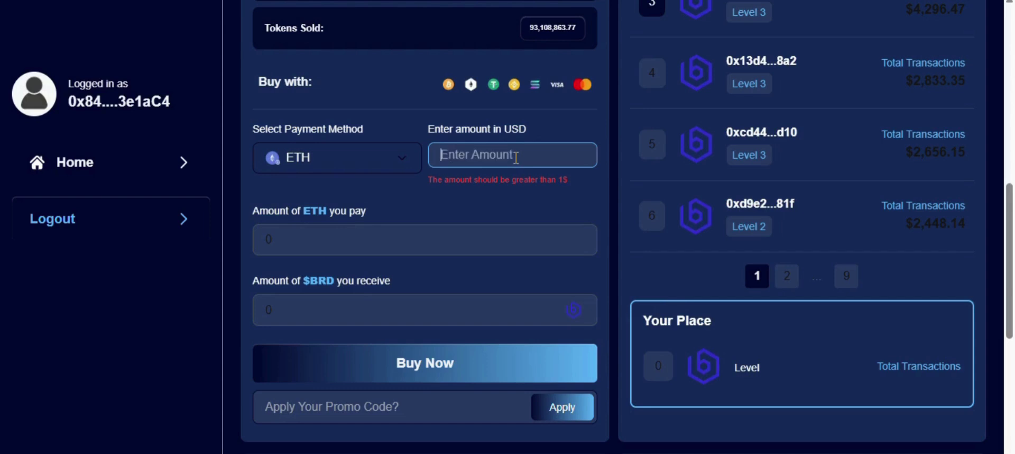
type("100")
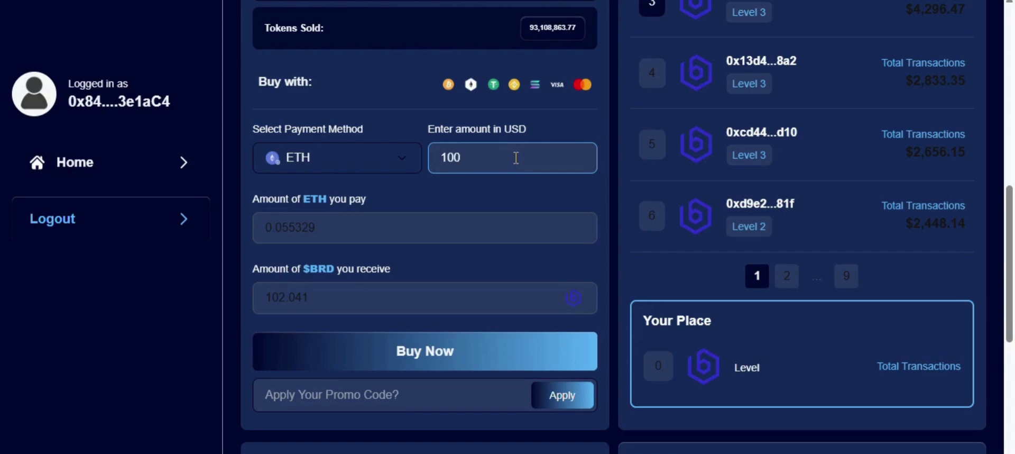
- Set the purchase amount to 80 USD, then buy BRD tokens with ETH and confirm the payment in MetaMask
key("BackSpace")
key("BackSpace")
key("BackSpace")
type("80")
left_click(459, 353)
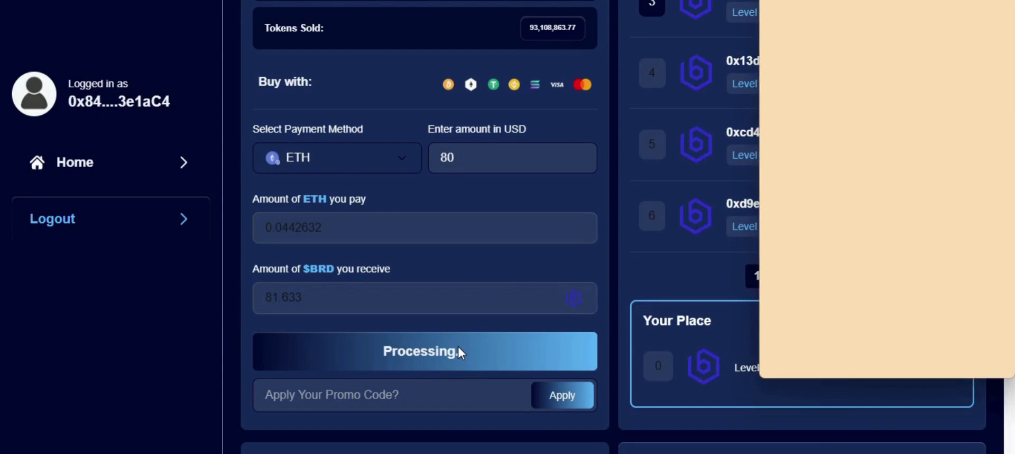
left_click(946, 355)
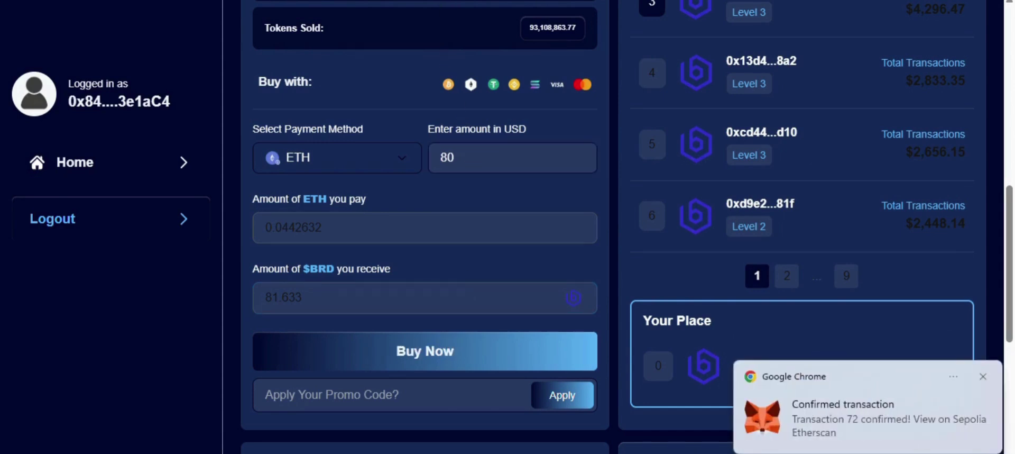
- Open the Transactions page to check the ETH purchase made from Account 3
scroll(418, 85, "up", 3)
scroll(415, 79, "up", 6)
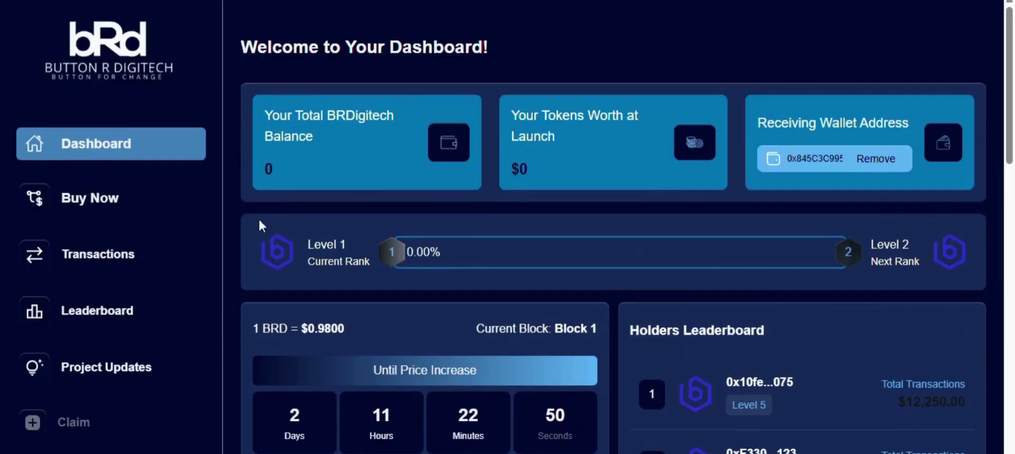
left_click(168, 241)
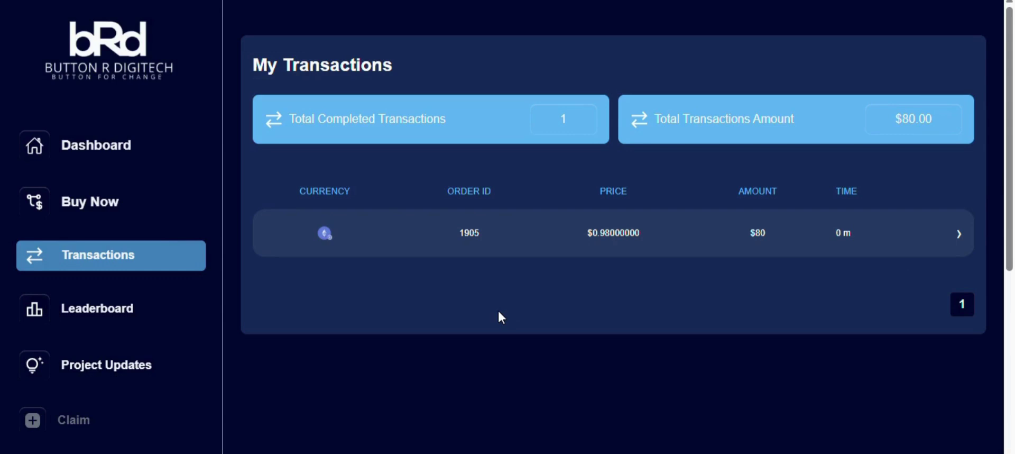
- Log Account 3 out of the presale dashboard
scroll(154, 367, "down", 3)
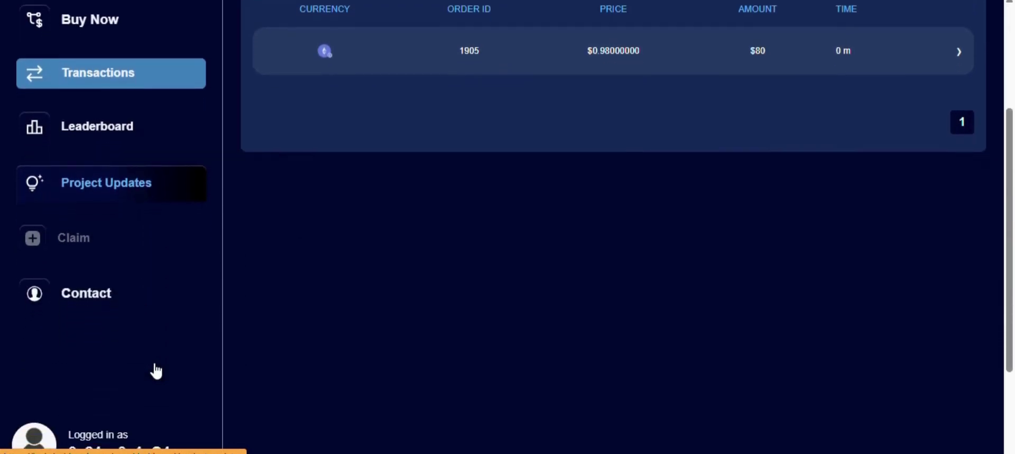
scroll(157, 368, "down", 2)
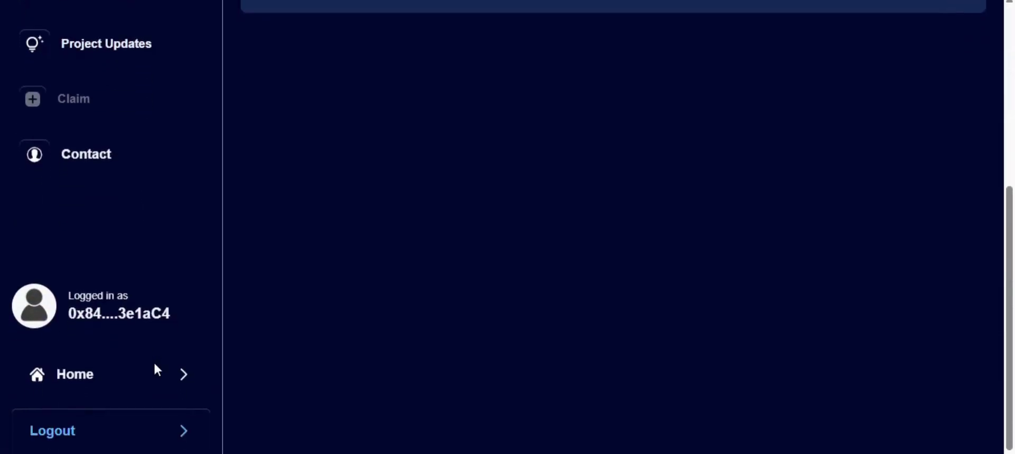
left_click(154, 437)
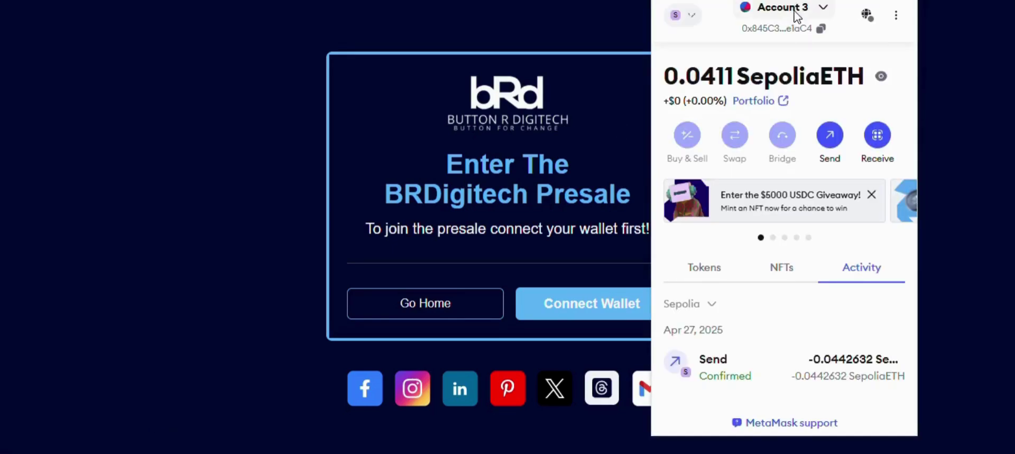
- Switch the active MetaMask account from Account 3 to Account 2
left_click(795, 11)
scroll(786, 201, "up", 2)
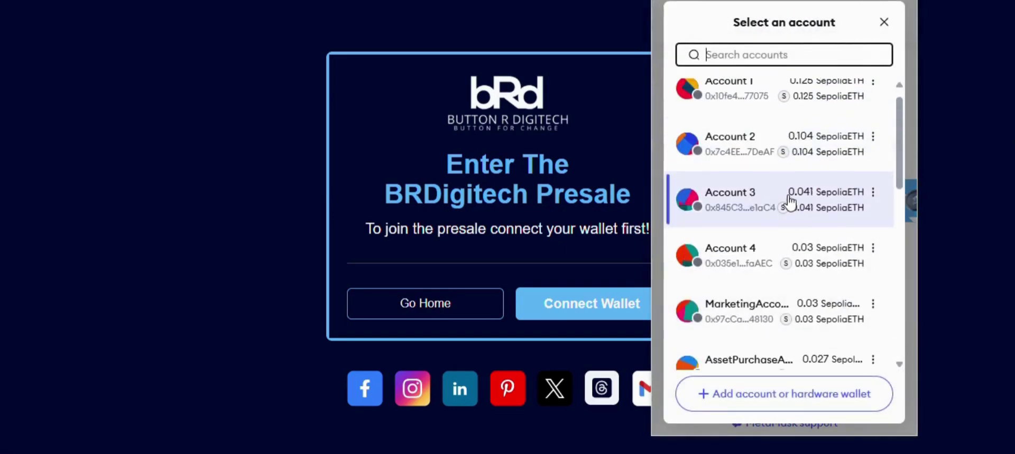
left_click(778, 148)
- Connect the installed MetaMask wallet to the BRDigitech presale with Account 2
left_click(614, 309)
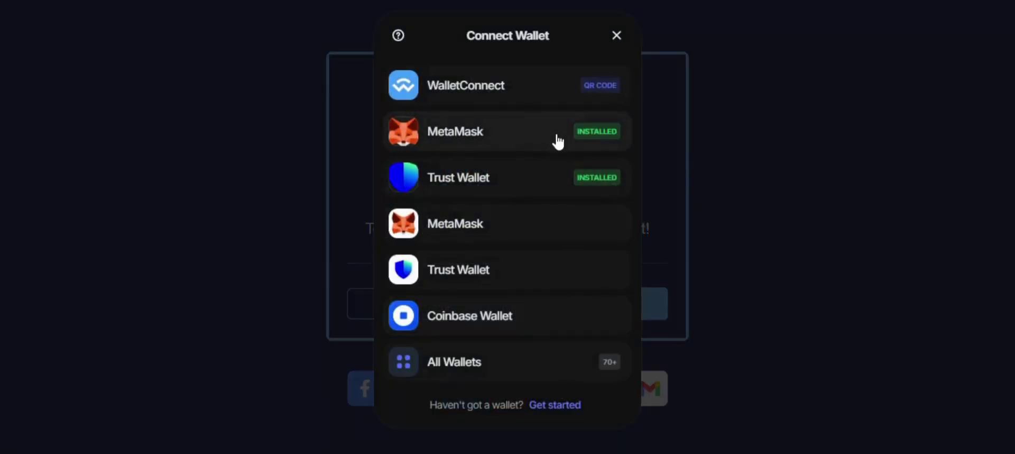
left_click(556, 133)
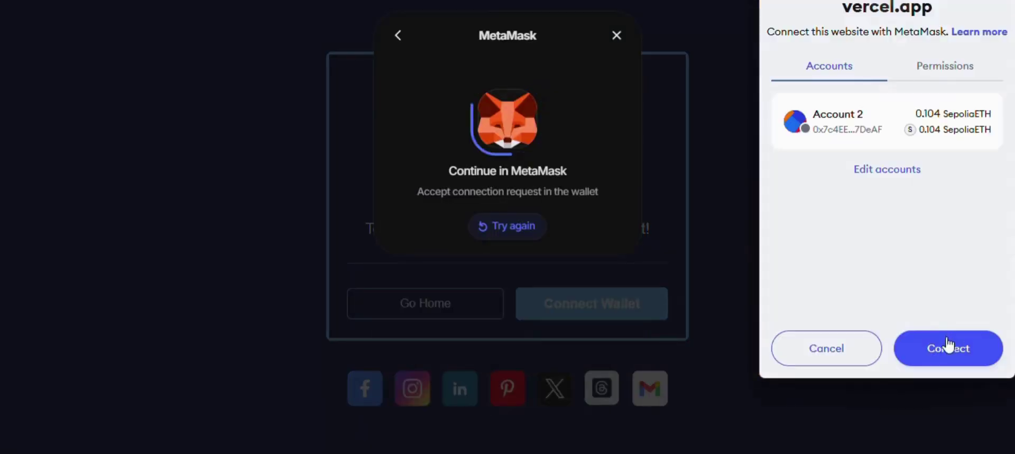
left_click(946, 346)
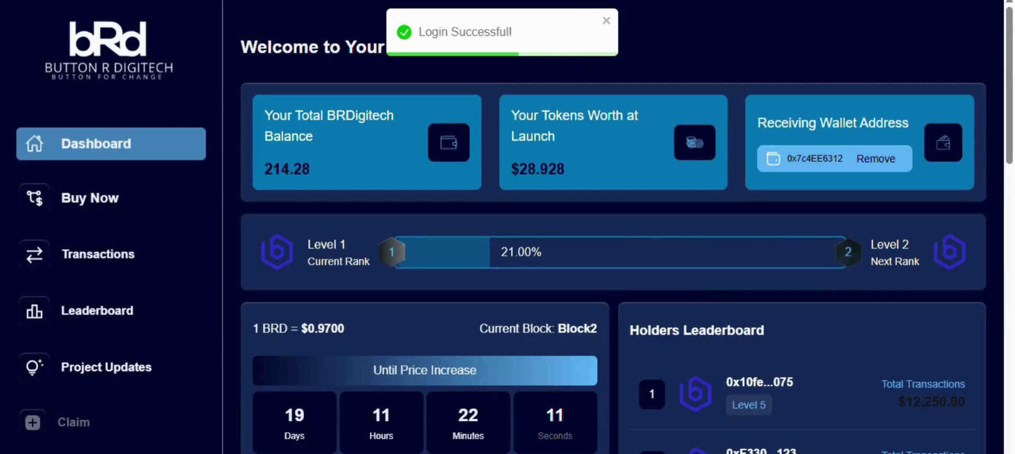
- Examine Account 2's referral count and referral earnings in the Referrals section, and the balance cards on the dashboard
scroll(464, 219, "down", 5)
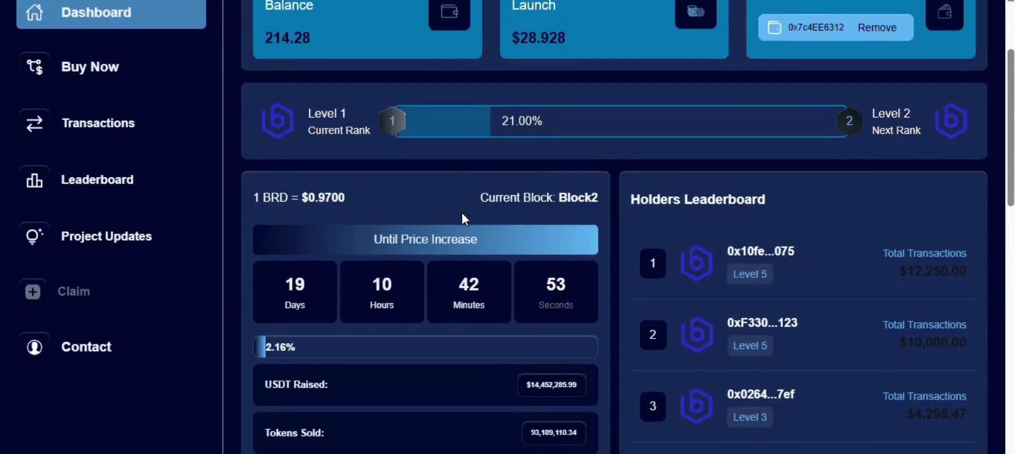
scroll(463, 216, "down", 12)
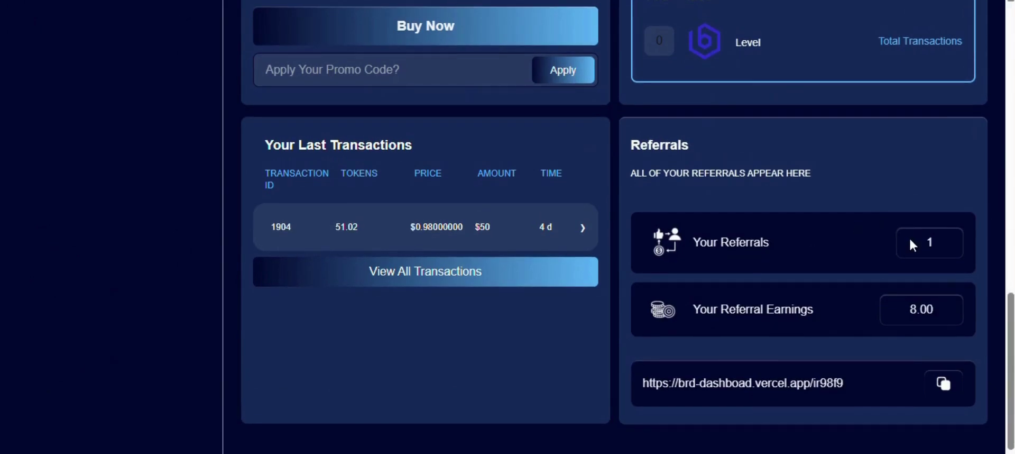
left_click_drag(909, 239, 948, 243)
left_click(901, 312)
left_click_drag(919, 313, 946, 319)
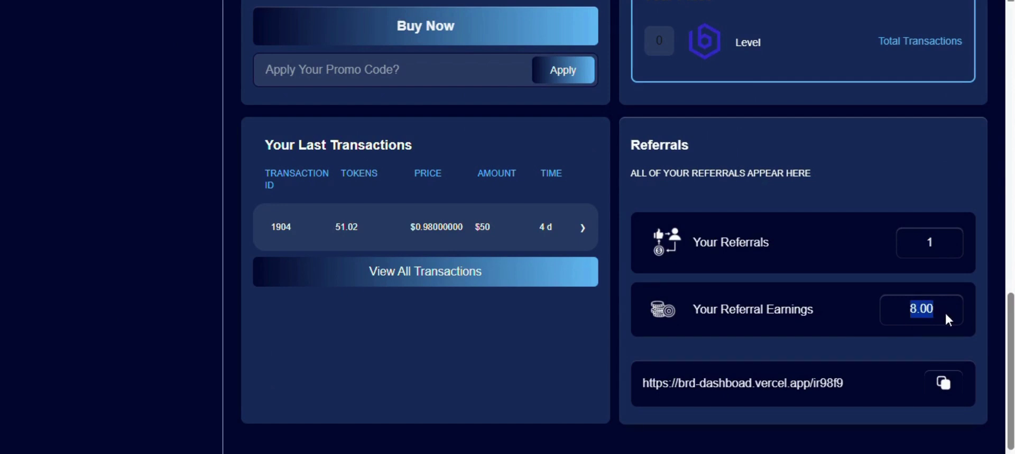
scroll(945, 315, "up", 4)
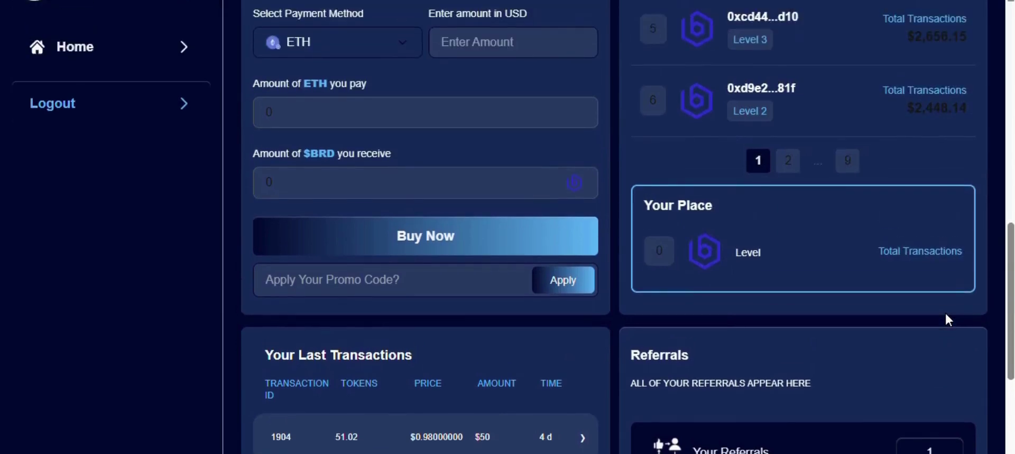
scroll(944, 311, "up", 9)
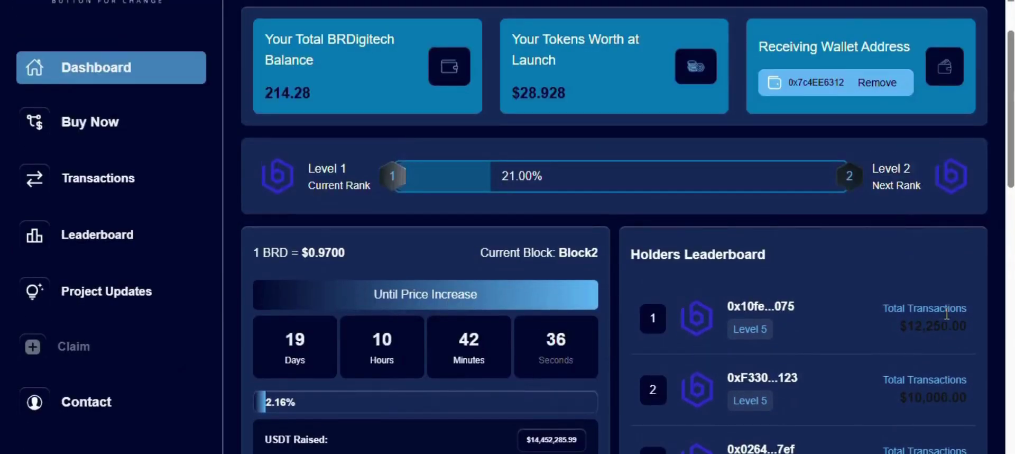
scroll(947, 313, "up", 2)
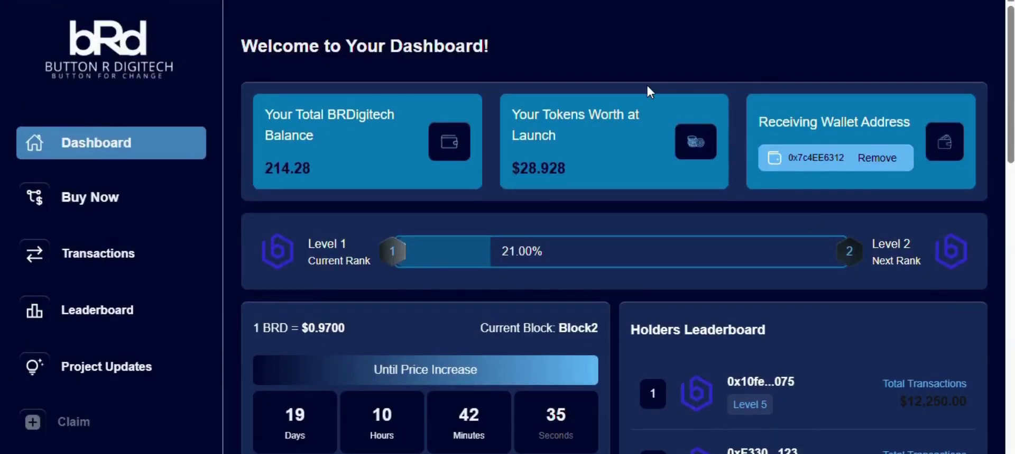